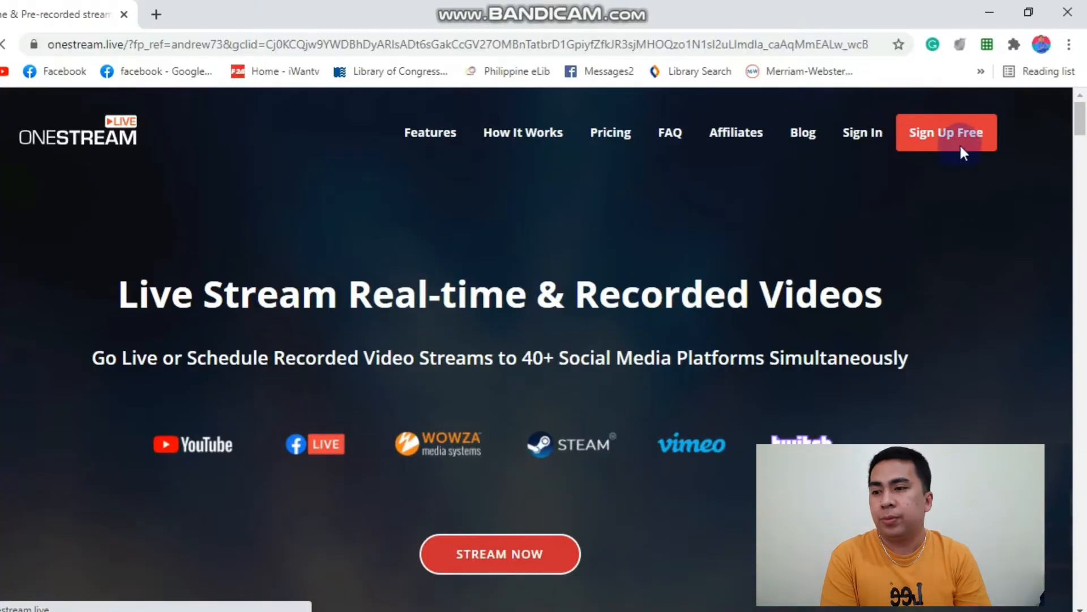
Sign up for a free OneStream account using the Google sign-up option.
{"action": "left_click", "coordinate": [960, 138]}
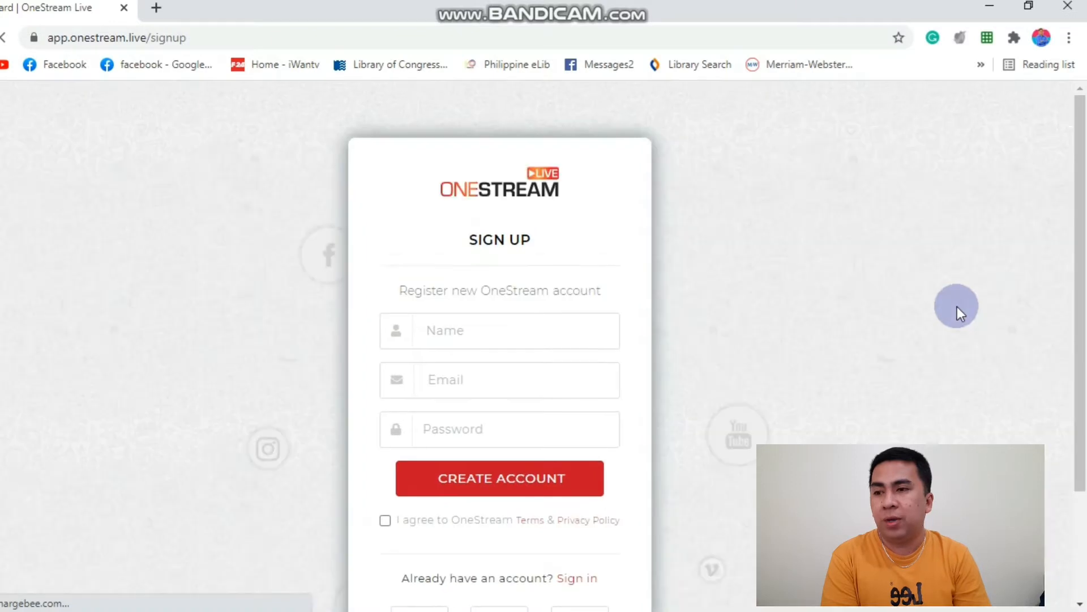
{"action": "scroll", "coordinate": [866, 256], "scroll_direction": "down", "scroll_amount": 3}
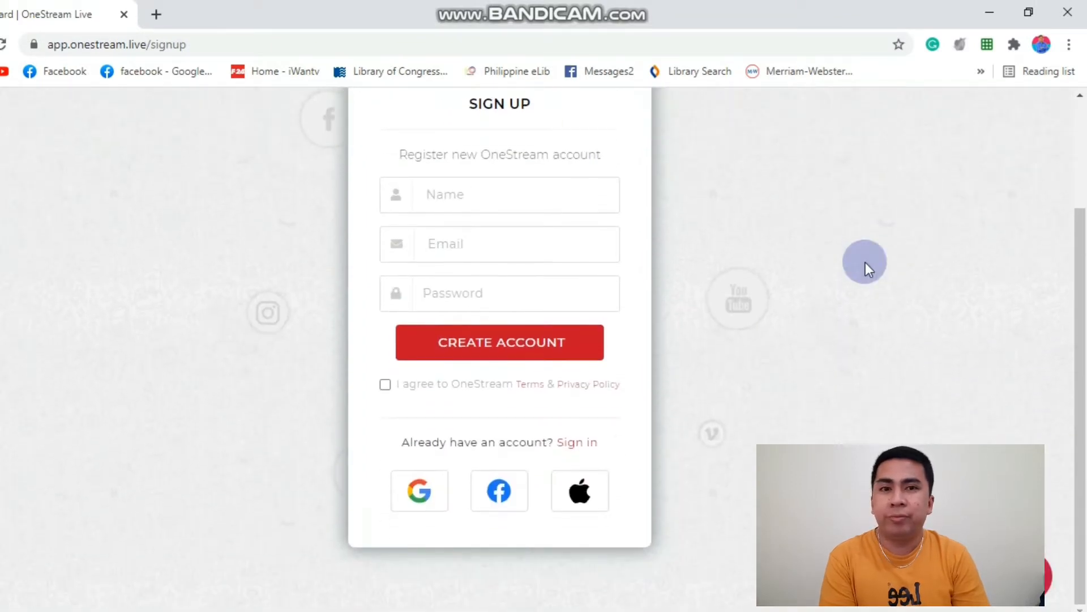
{"action": "scroll", "coordinate": [865, 262], "scroll_direction": "up", "scroll_amount": 3}
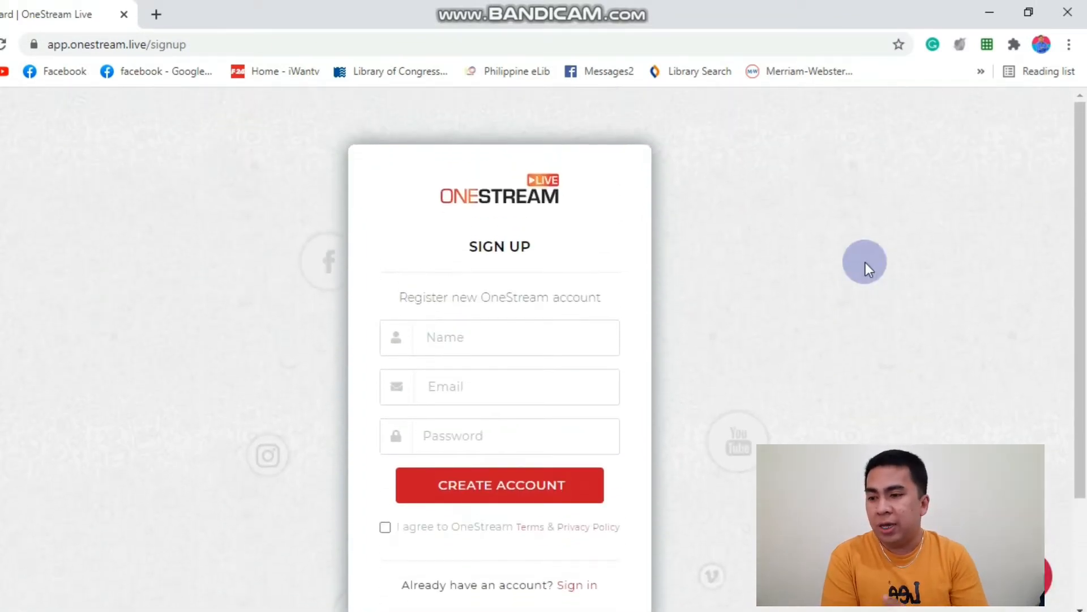
{"action": "scroll", "coordinate": [865, 262], "scroll_direction": "down", "scroll_amount": 2}
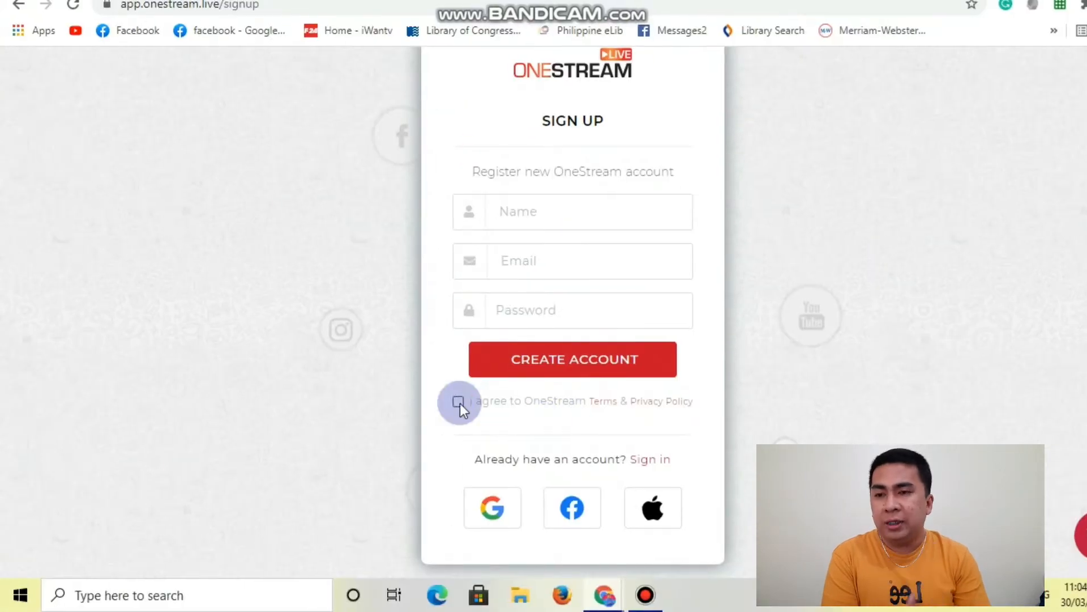
{"action": "left_click", "coordinate": [494, 513]}
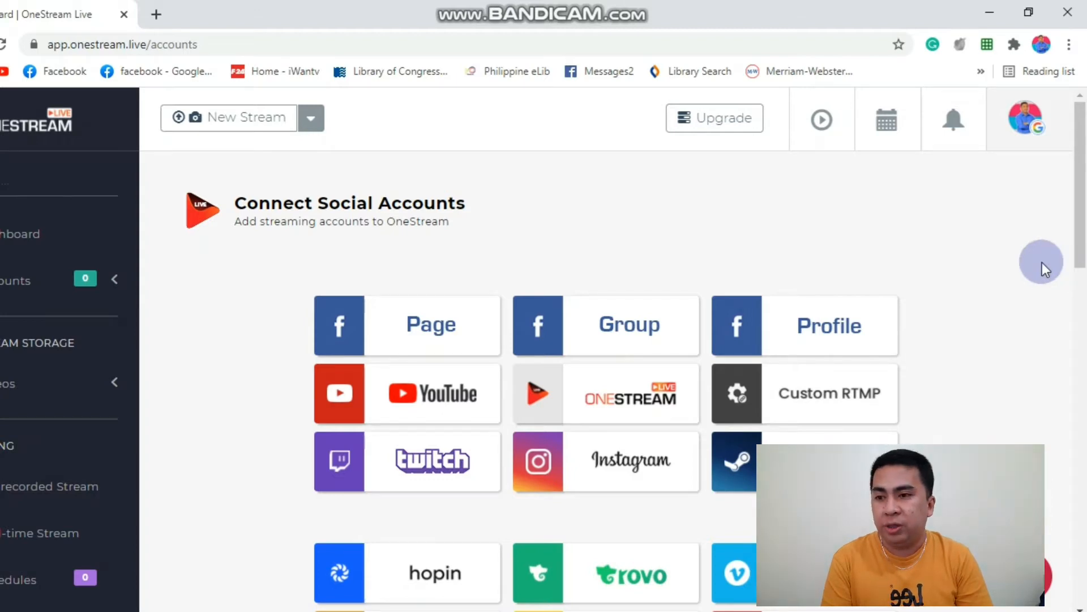
Look through the full list of social and streaming platforms that can be connected to the account.
{"action": "scroll", "coordinate": [1042, 263], "scroll_direction": "down", "scroll_amount": 3}
{"action": "scroll", "coordinate": [1043, 262], "scroll_direction": "down", "scroll_amount": 9}
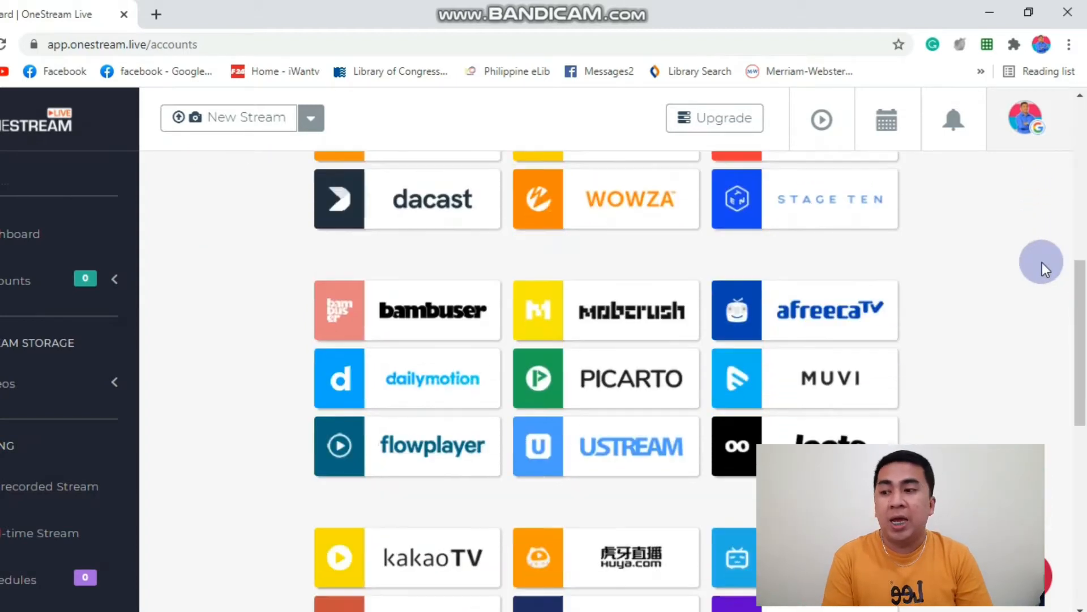
{"action": "scroll", "coordinate": [1042, 263], "scroll_direction": "down", "scroll_amount": 3}
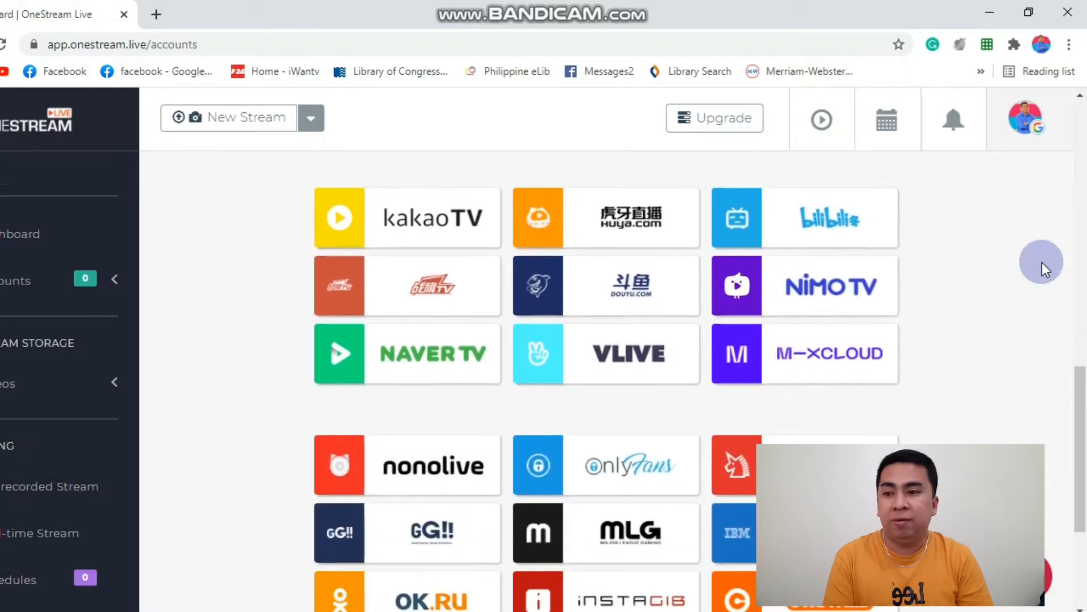
{"action": "scroll", "coordinate": [1042, 263], "scroll_direction": "down", "scroll_amount": 4}
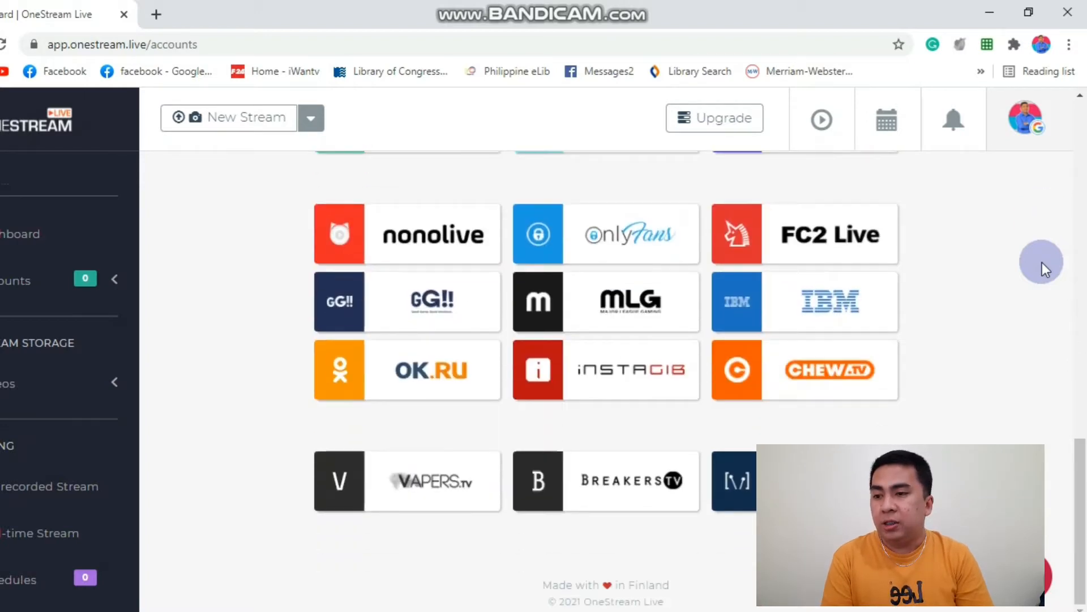
{"action": "scroll", "coordinate": [1042, 263], "scroll_direction": "up", "scroll_amount": 15}
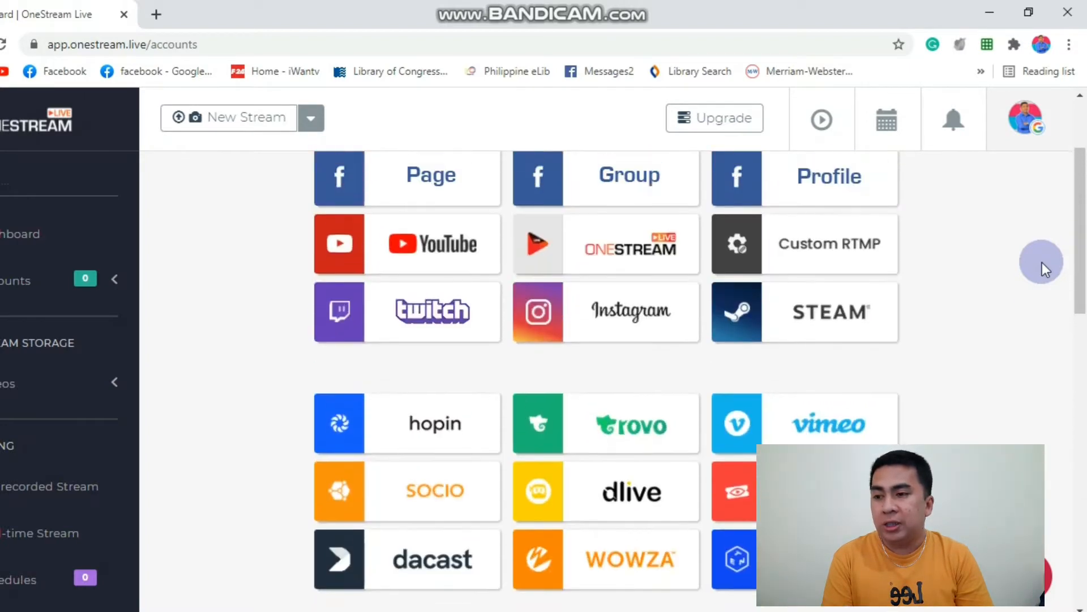
{"action": "scroll", "coordinate": [1043, 263], "scroll_direction": "up", "scroll_amount": 3}
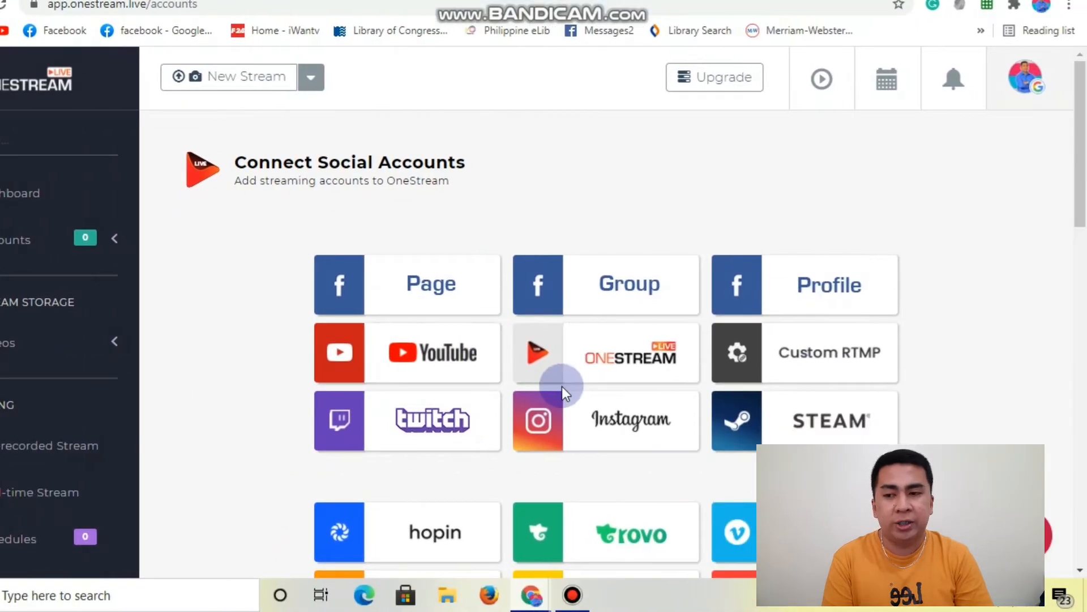
{"action": "scroll", "coordinate": [562, 387], "scroll_direction": "down", "scroll_amount": 4}
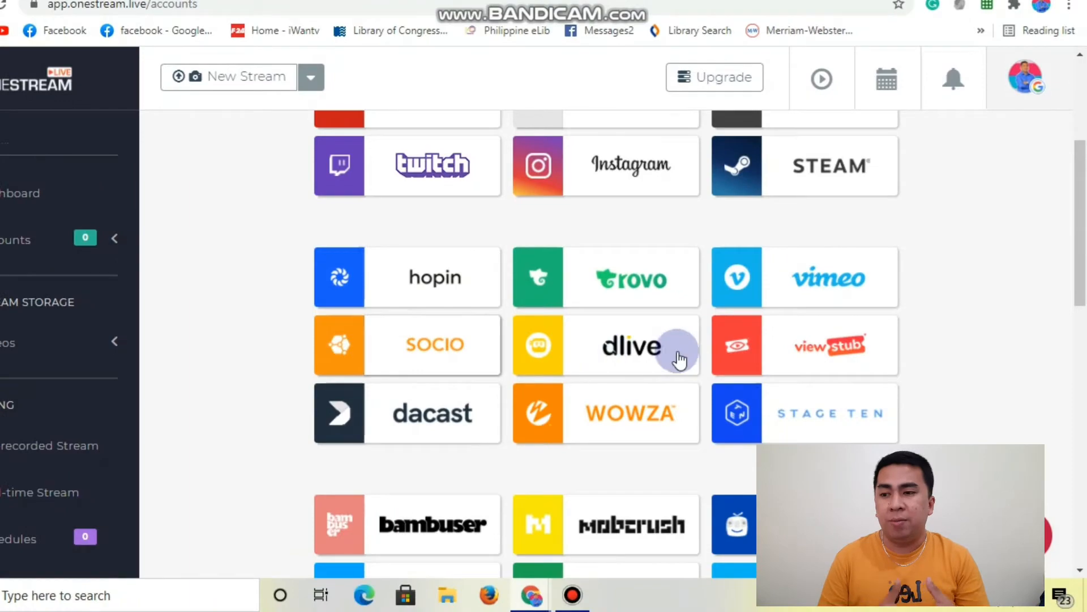
{"action": "scroll", "coordinate": [679, 359], "scroll_direction": "up", "scroll_amount": 4}
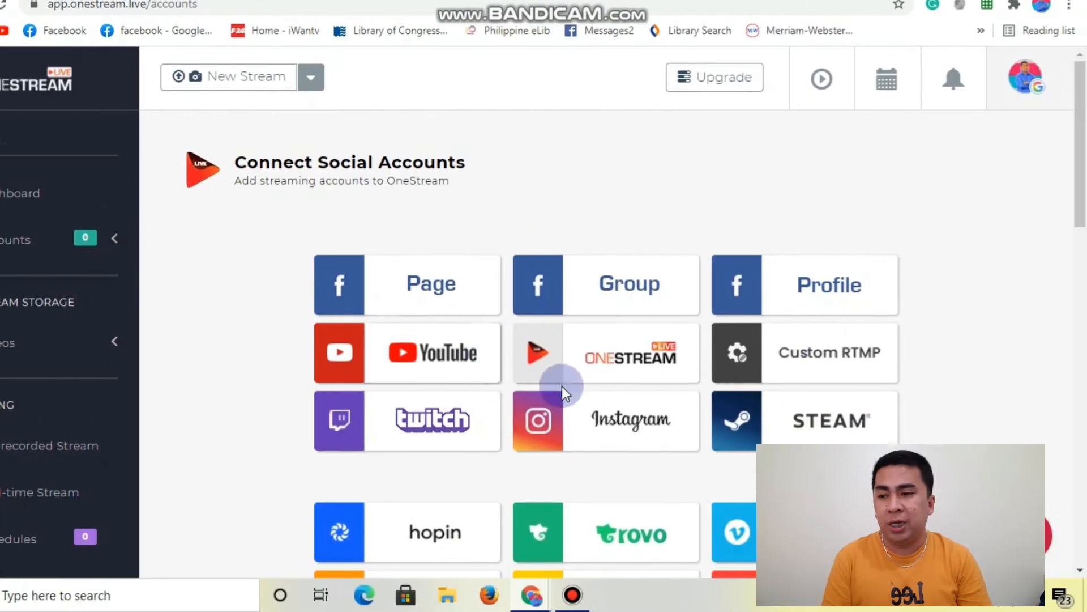
{"action": "scroll", "coordinate": [562, 387], "scroll_direction": "down", "scroll_amount": 4}
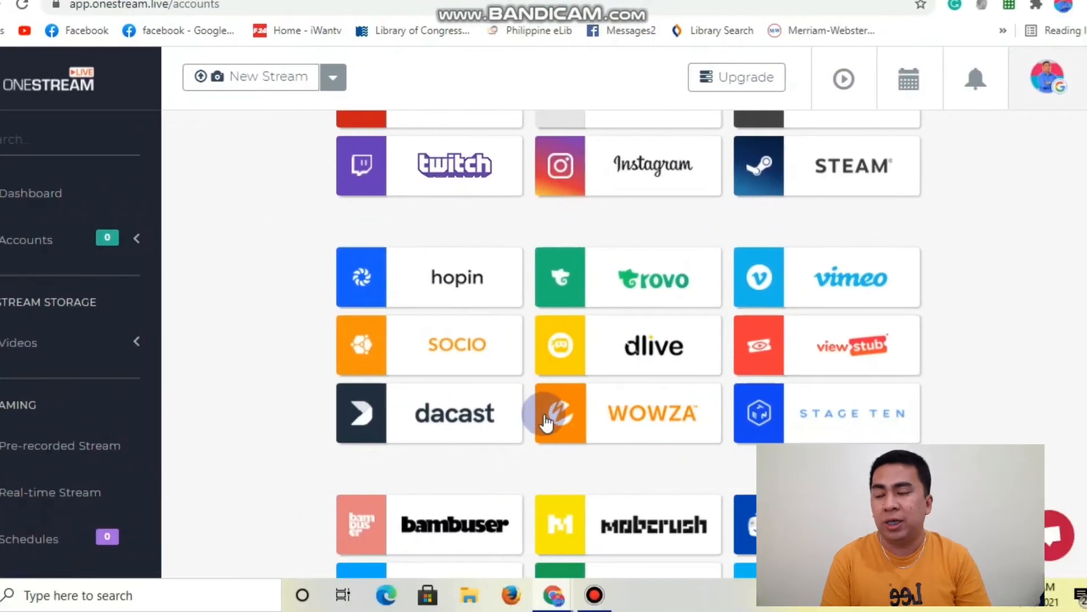
{"action": "scroll", "coordinate": [637, 400], "scroll_direction": "down", "scroll_amount": 3}
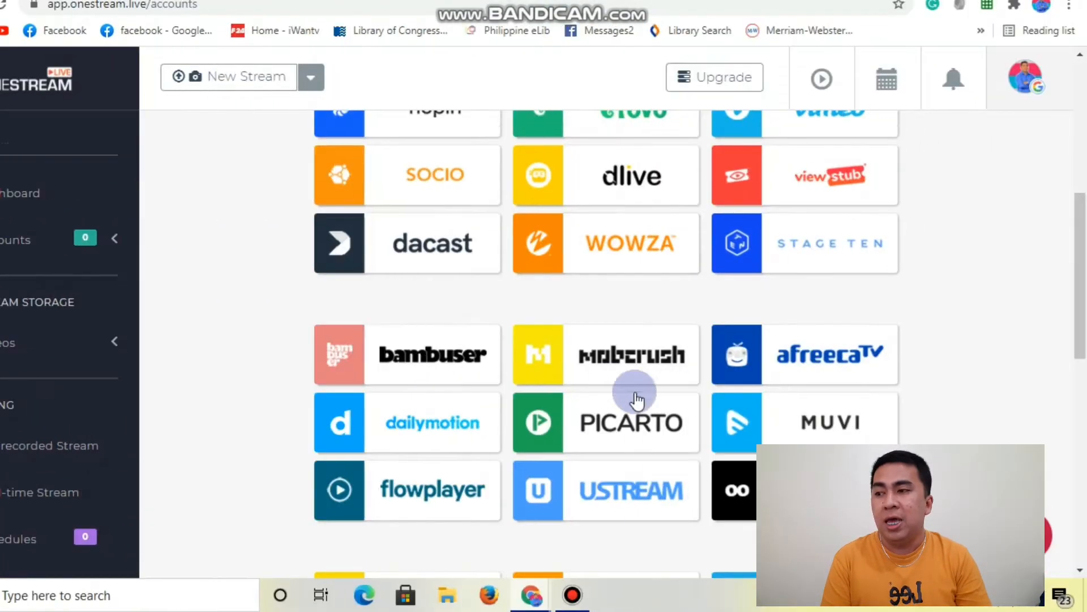
{"action": "scroll", "coordinate": [638, 399], "scroll_direction": "down", "scroll_amount": 10}
{"action": "scroll", "coordinate": [971, 316], "scroll_direction": "up", "scroll_amount": 17}
{"action": "scroll", "coordinate": [674, 417], "scroll_direction": "down", "scroll_amount": 10}
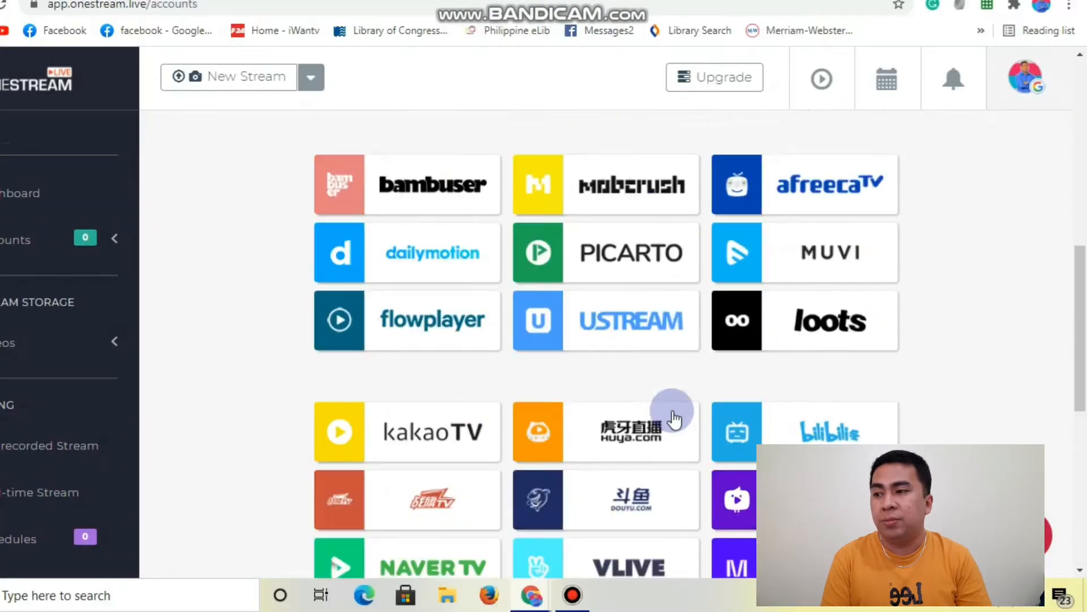
{"action": "scroll", "coordinate": [971, 315], "scroll_direction": "up", "scroll_amount": 10}
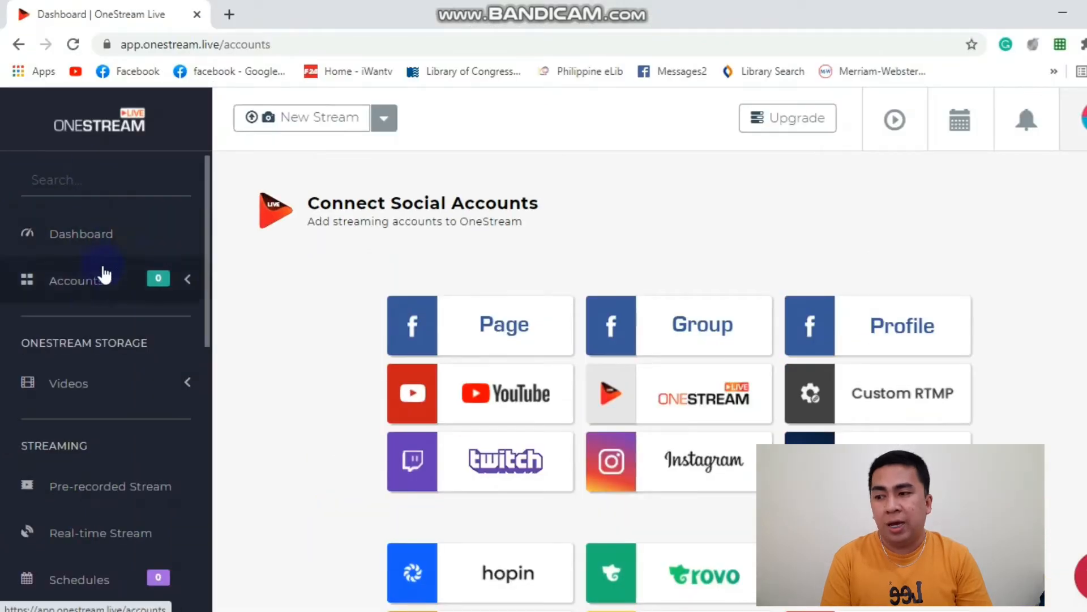
Review the sections of the side navigation, including storage, streaming and team management.
{"action": "mouse_move", "coordinate": [208, 225]}
{"action": "left_mouse_down"}
{"action": "mouse_move", "coordinate": [208, 235]}
{"action": "mouse_move", "coordinate": [208, 225]}
{"action": "left_mouse_up"}
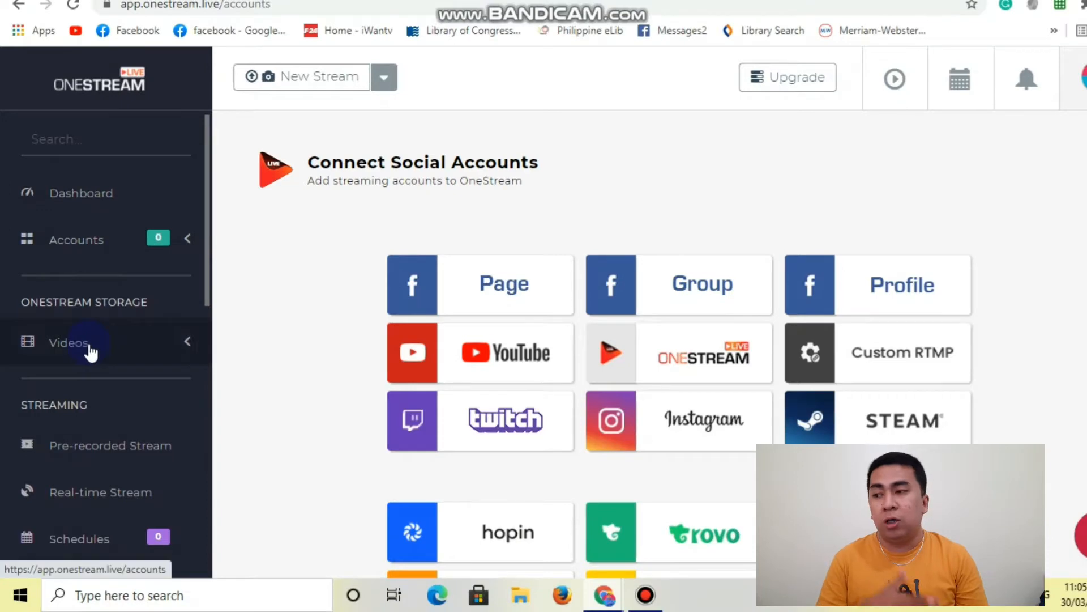
{"action": "scroll", "coordinate": [91, 352], "scroll_direction": "down", "scroll_amount": 3}
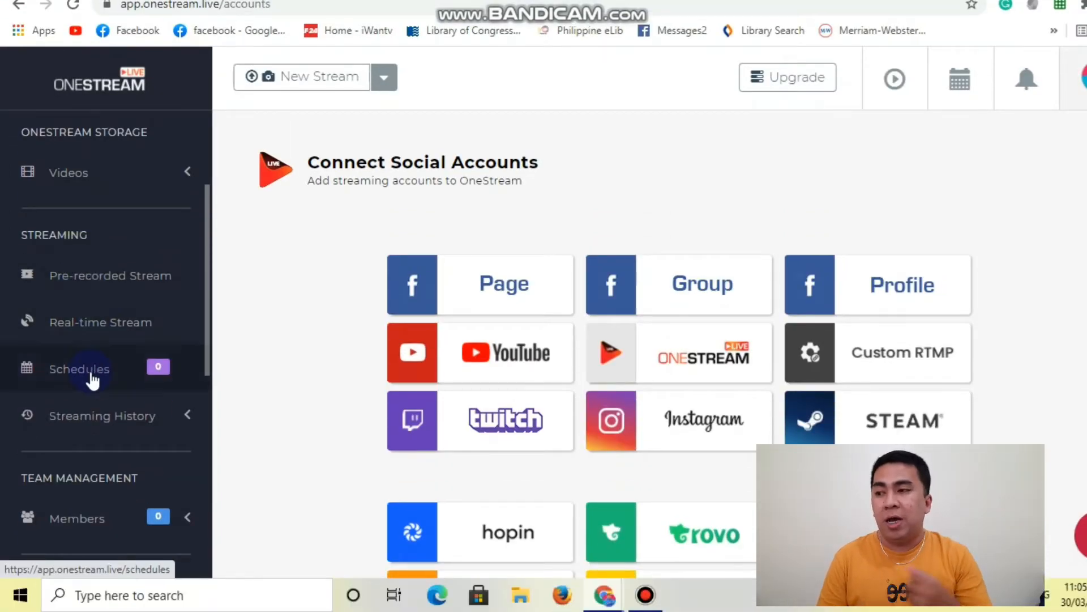
{"action": "scroll", "coordinate": [92, 381], "scroll_direction": "down", "scroll_amount": 5}
{"action": "scroll", "coordinate": [89, 376], "scroll_direction": "up", "scroll_amount": 8}
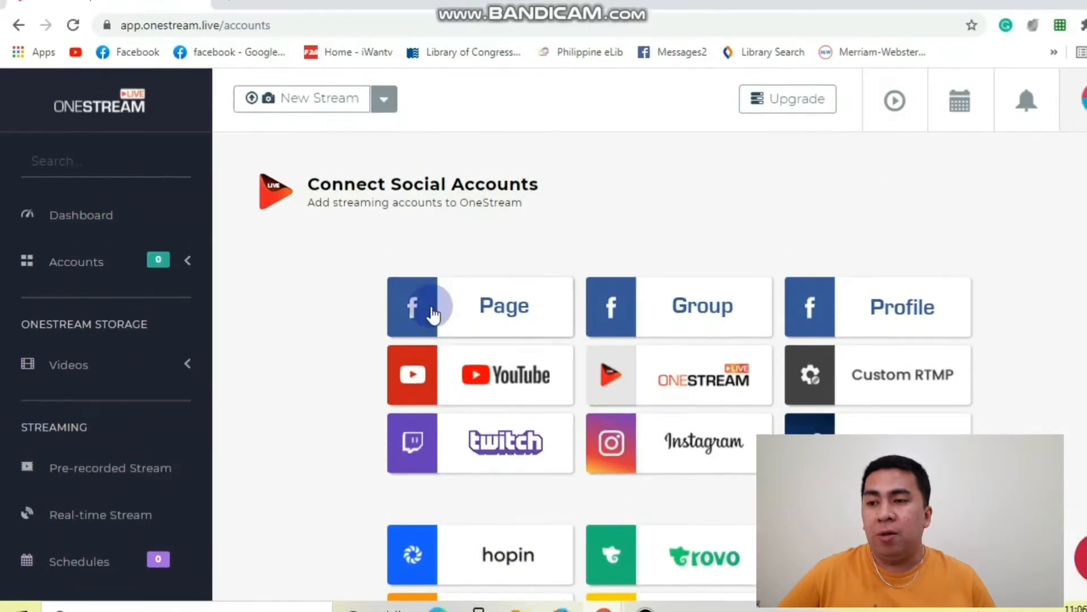
Link Facebook to OneStream for page streaming, granting access only to the personal vlog page with all its permissions enabled.
{"action": "left_click", "coordinate": [480, 315]}
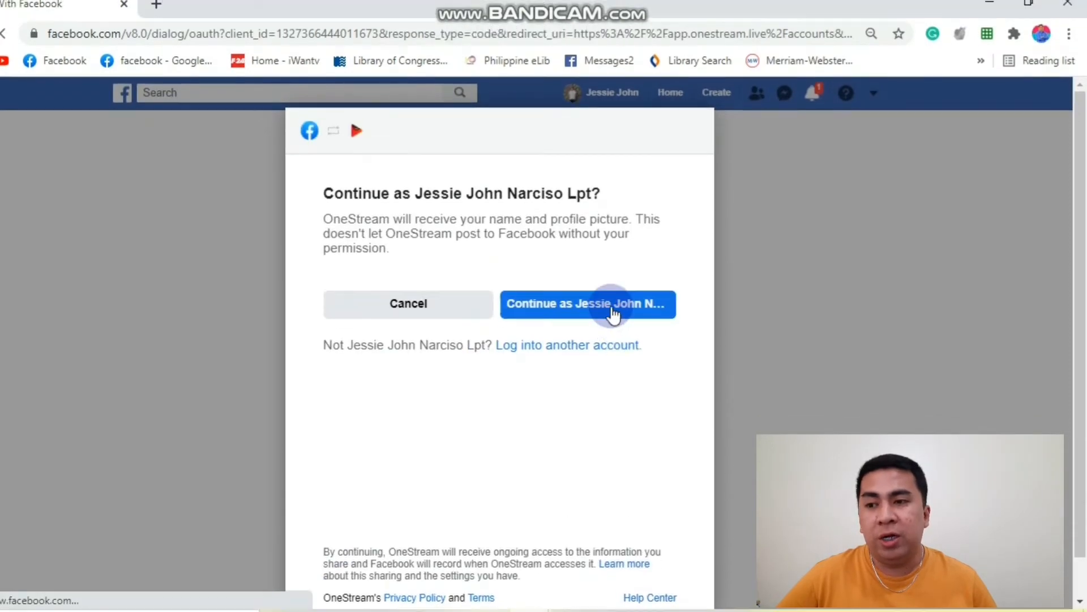
{"action": "left_click", "coordinate": [612, 311]}
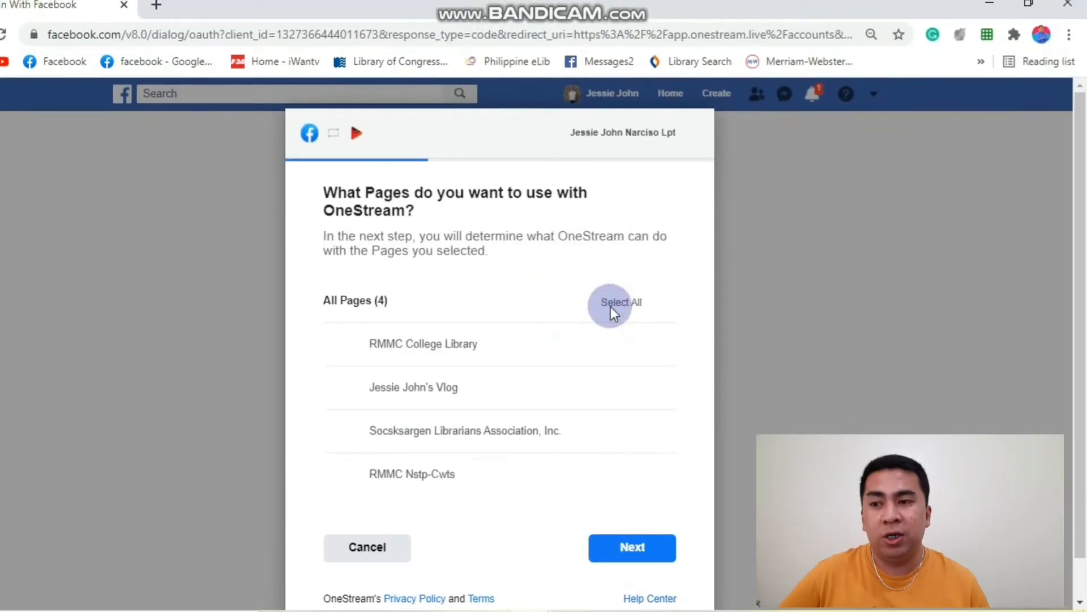
{"action": "left_click", "coordinate": [476, 402]}
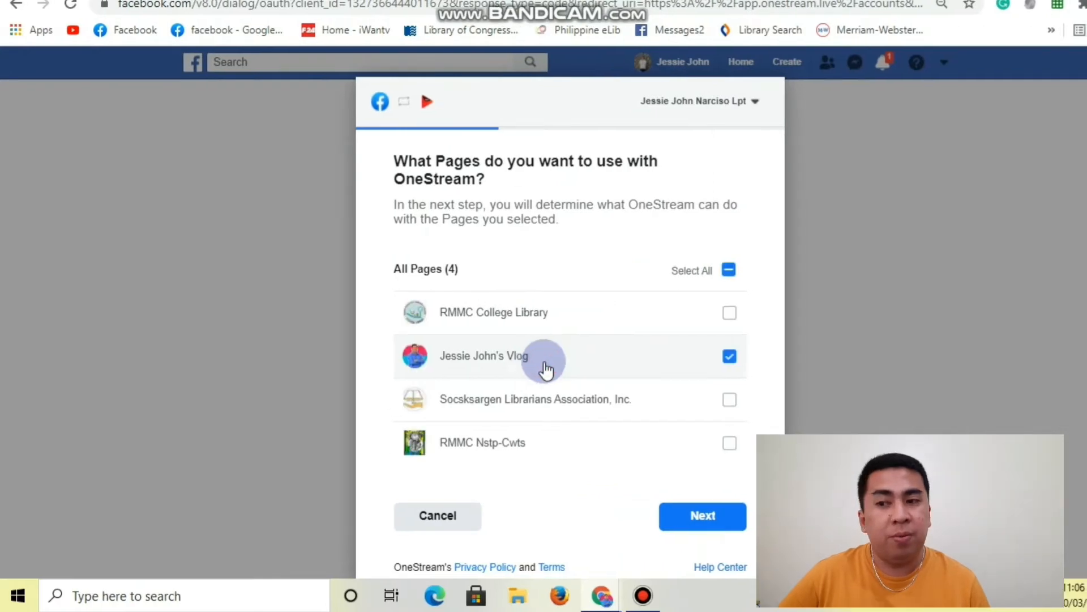
{"action": "left_click", "coordinate": [704, 519]}
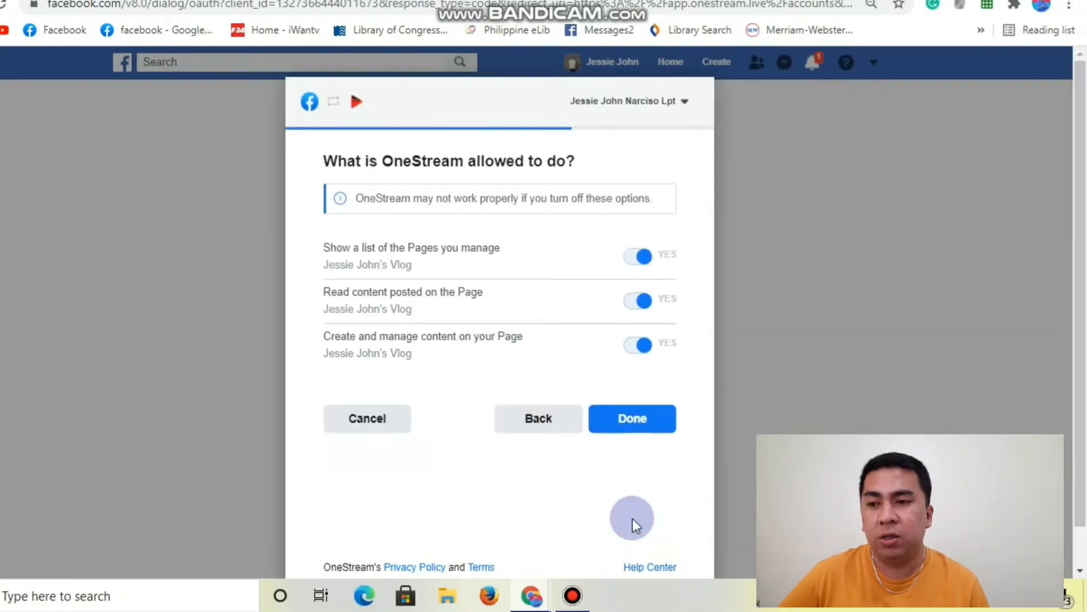
{"action": "left_click", "coordinate": [628, 419]}
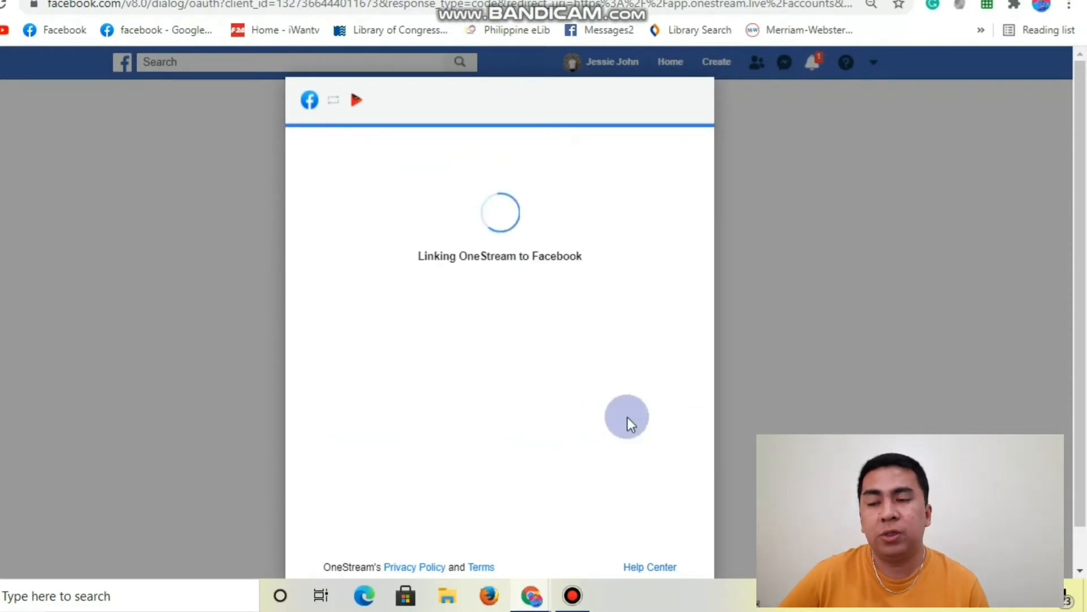
{"action": "left_click", "coordinate": [536, 294]}
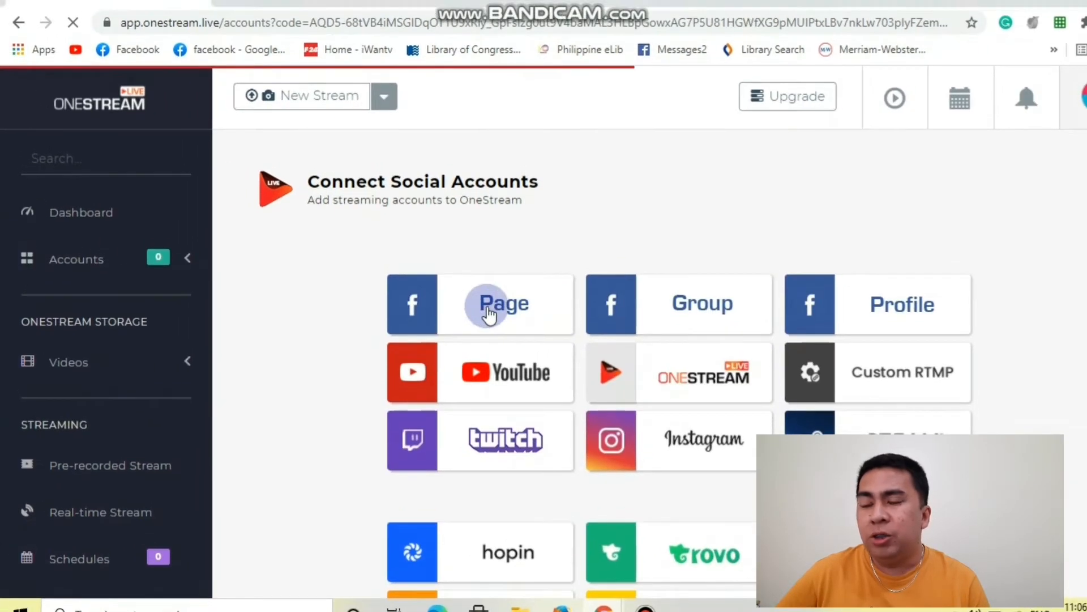
Select the personal vlog page among the available Facebook pages and connect it to OneStream.
{"action": "left_click", "coordinate": [491, 310]}
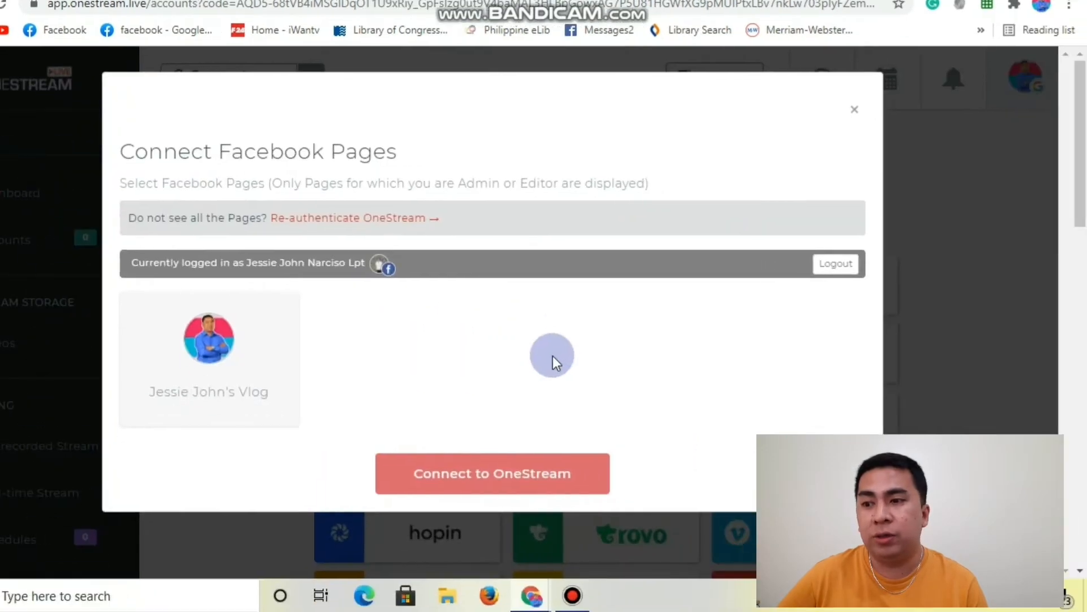
{"action": "scroll", "coordinate": [566, 363], "scroll_direction": "down", "scroll_amount": 2}
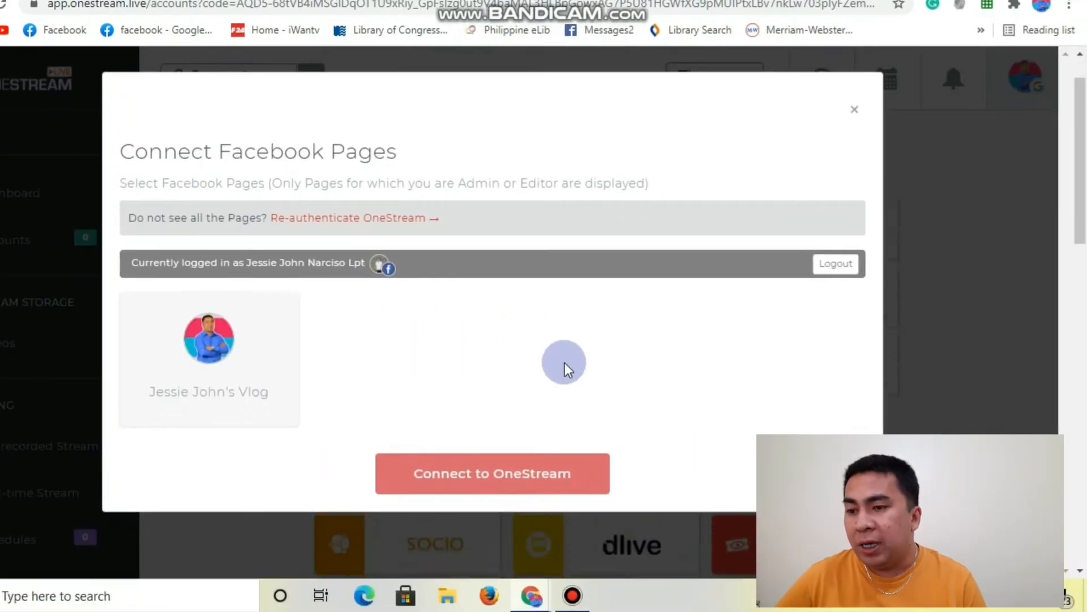
{"action": "left_click", "coordinate": [209, 340]}
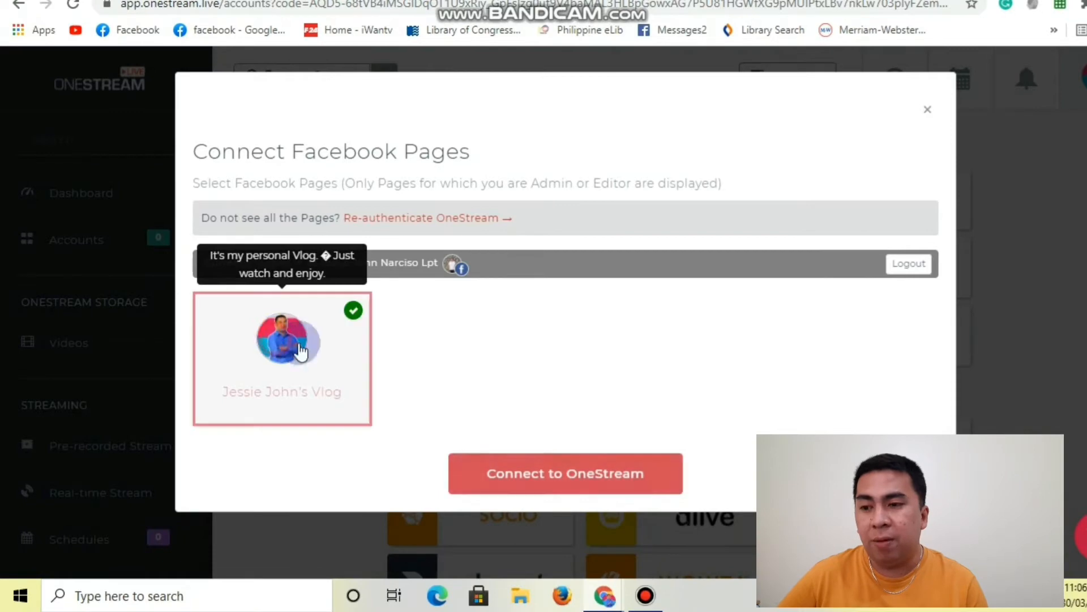
{"action": "left_click", "coordinate": [574, 482]}
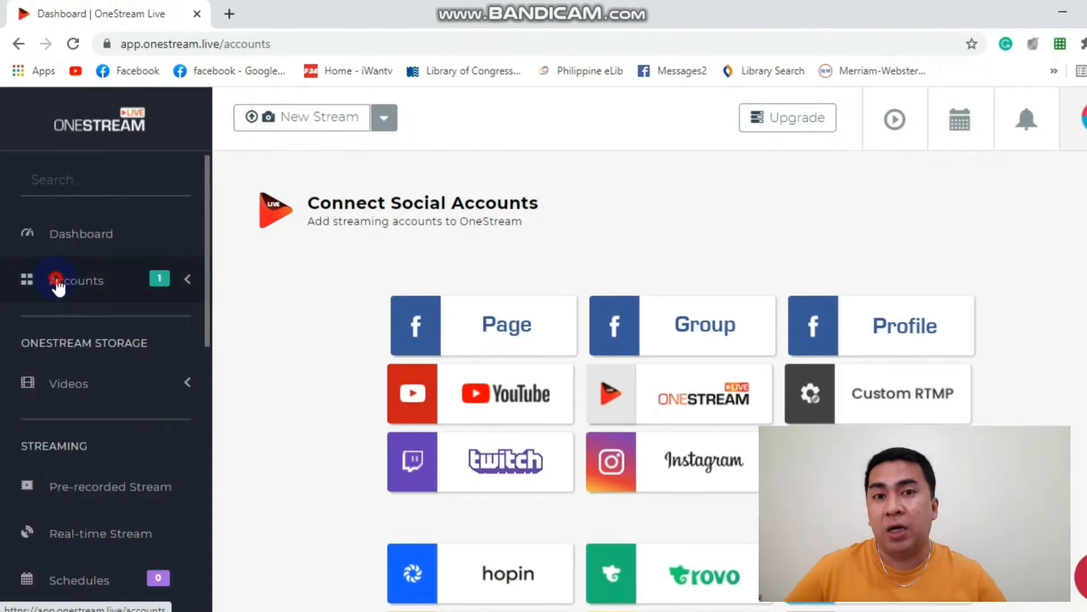
Expand the connected accounts and open the stream options of the vlog's Facebook page.
{"action": "left_click", "coordinate": [5, 281]}
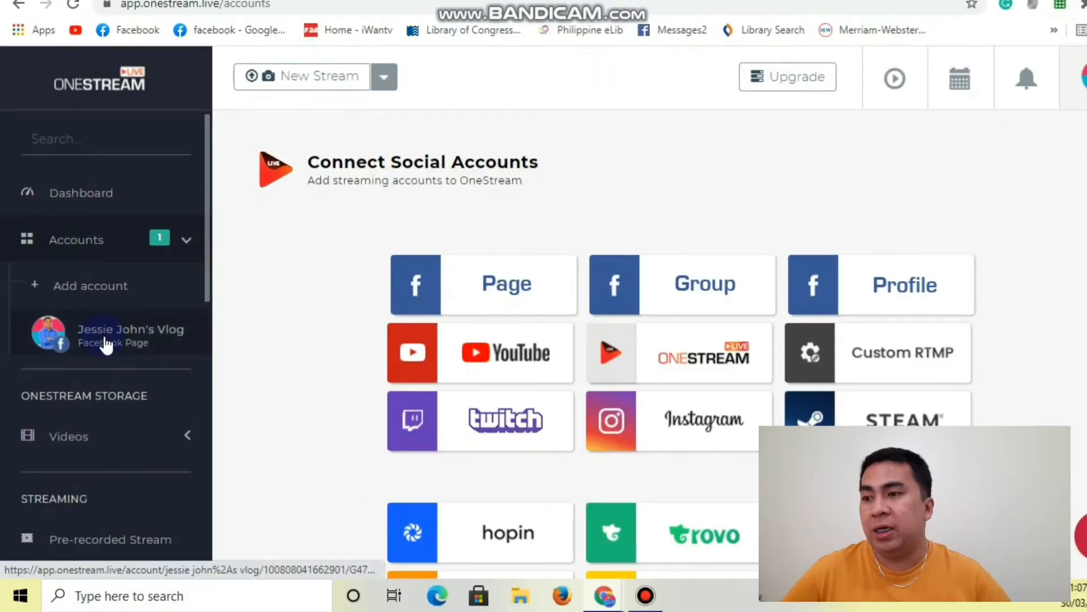
{"action": "left_click", "coordinate": [106, 344]}
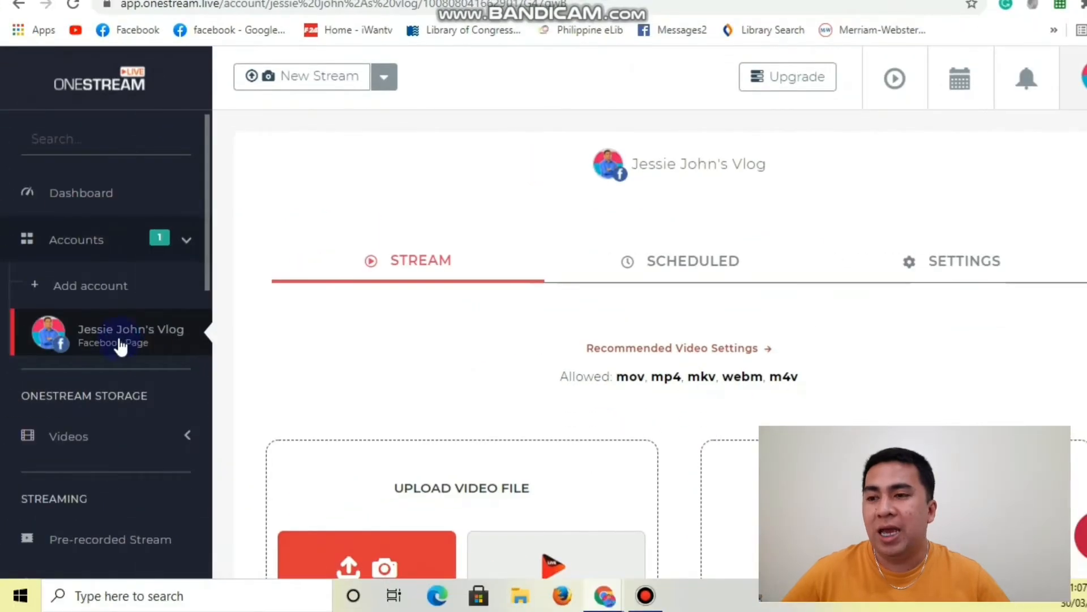
{"action": "scroll", "coordinate": [619, 335], "scroll_direction": "down", "scroll_amount": 1}
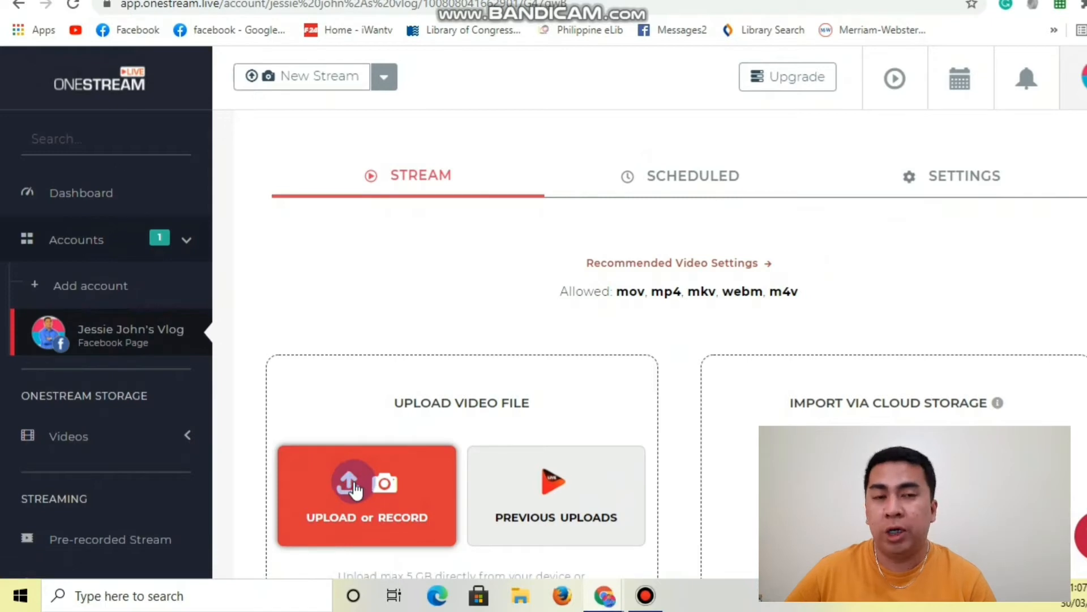
Start uploading a video from the device and browse to the Vlog folder on the Desktop.
{"action": "left_click", "coordinate": [352, 485]}
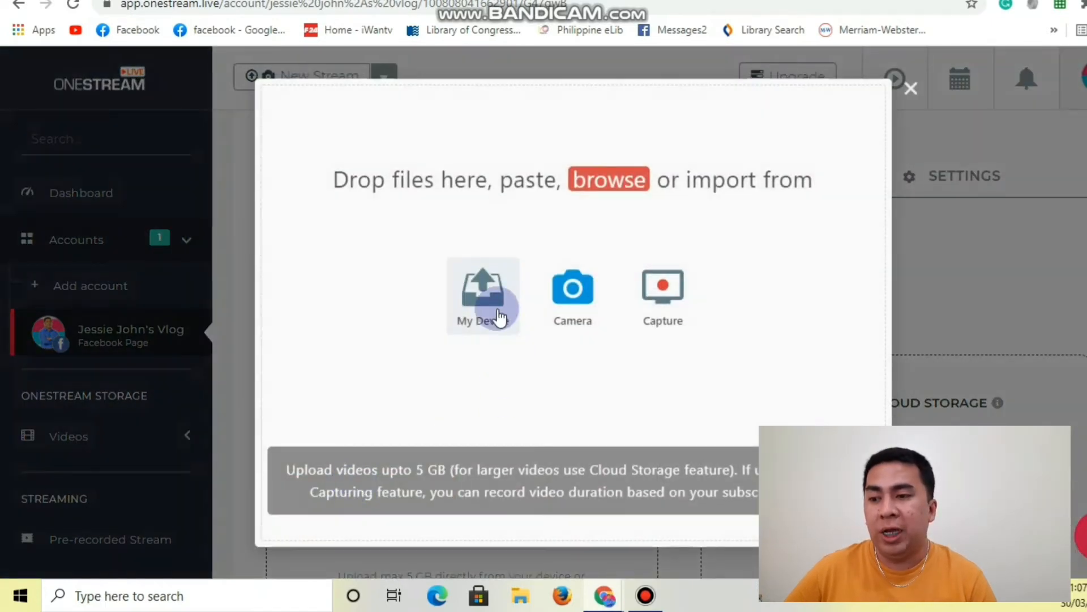
{"action": "left_click", "coordinate": [480, 290]}
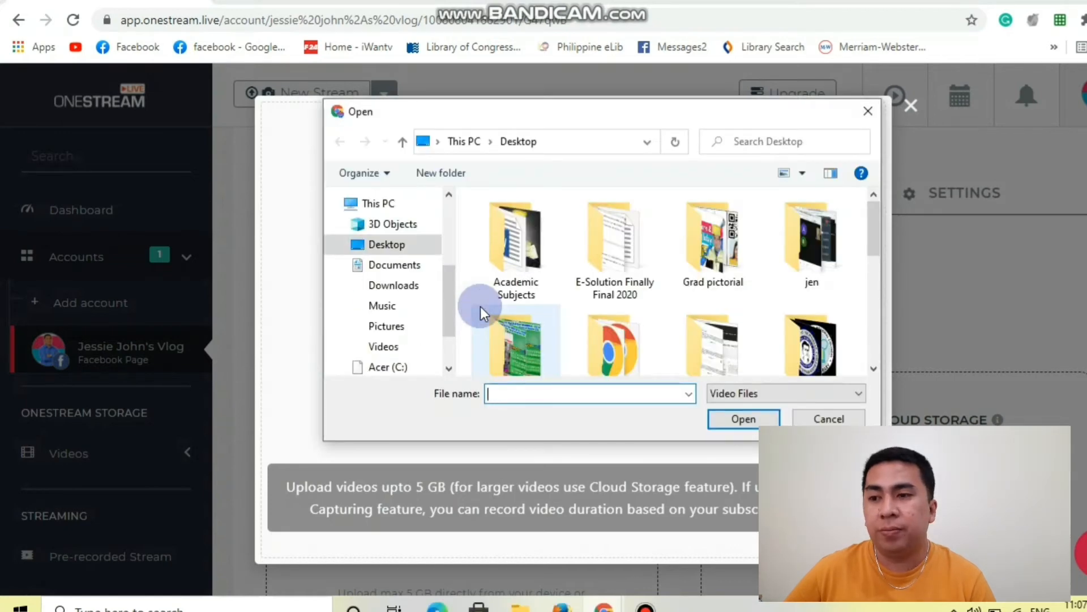
{"action": "scroll", "coordinate": [862, 276], "scroll_direction": "down", "scroll_amount": 2}
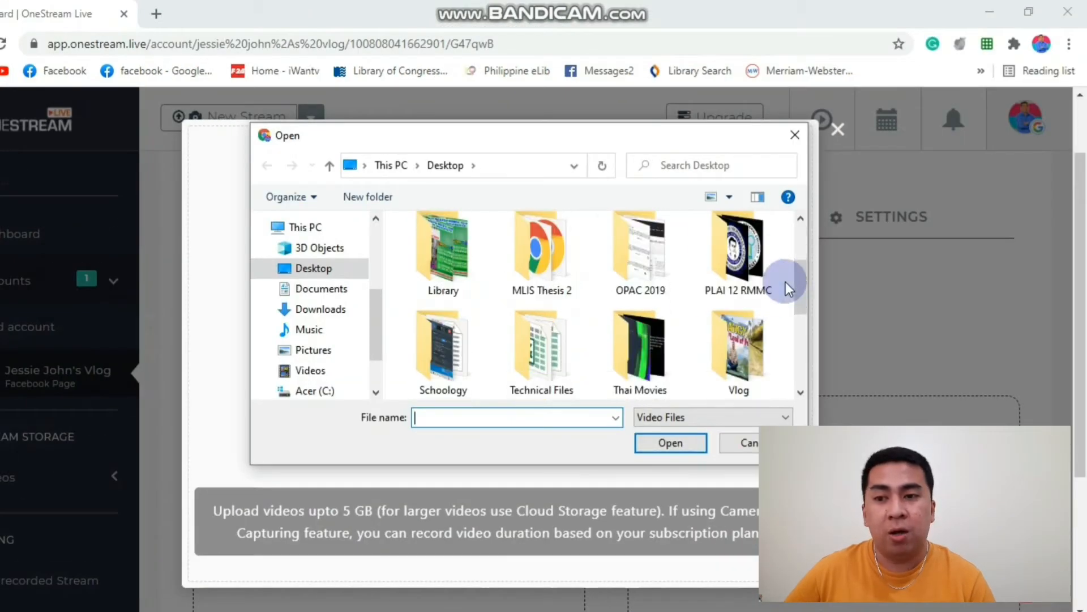
{"action": "scroll", "coordinate": [786, 281], "scroll_direction": "down", "scroll_amount": 3}
{"action": "scroll", "coordinate": [743, 288], "scroll_direction": "up", "scroll_amount": 1}
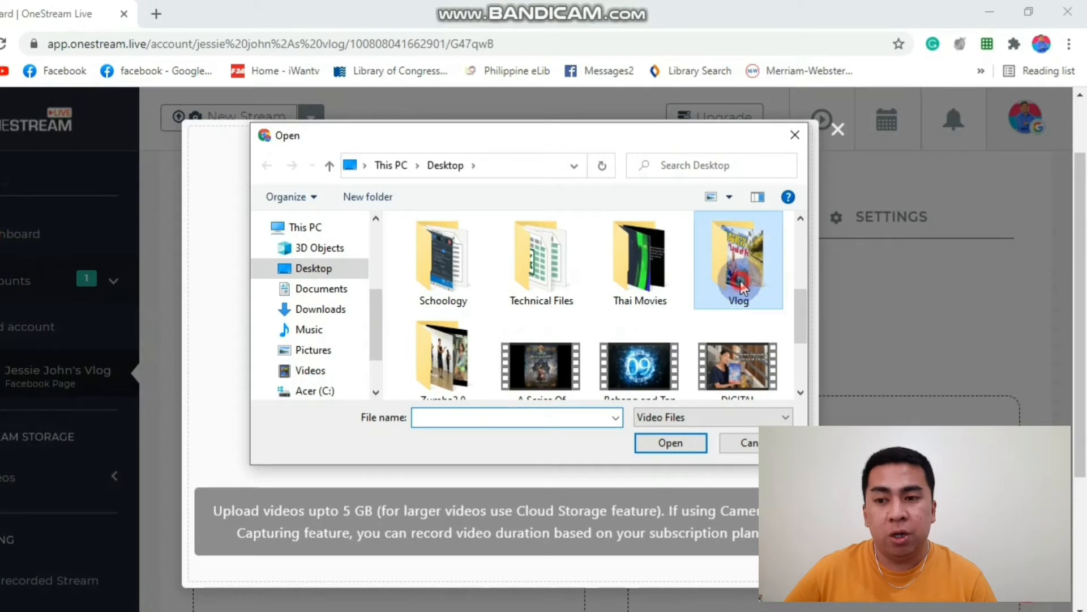
{"action": "double_click", "coordinate": [740, 281]}
Choose the "Exploring BURIAS Island" video from the Vlog folder, upload it and finish the completed upload.
{"action": "scroll", "coordinate": [756, 294], "scroll_direction": "down", "scroll_amount": 3}
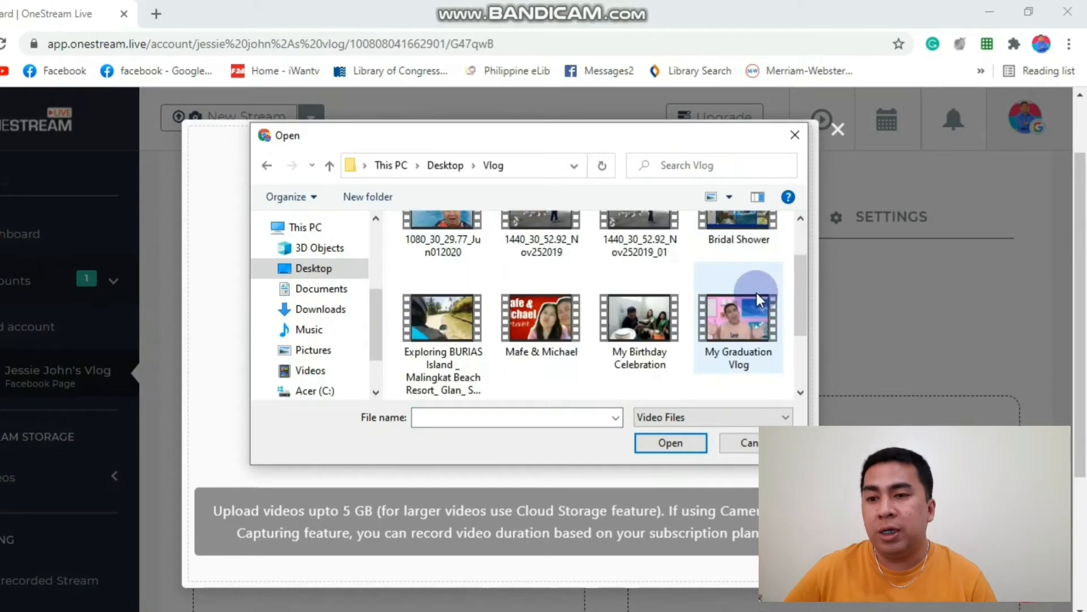
{"action": "scroll", "coordinate": [757, 293], "scroll_direction": "up", "scroll_amount": 3}
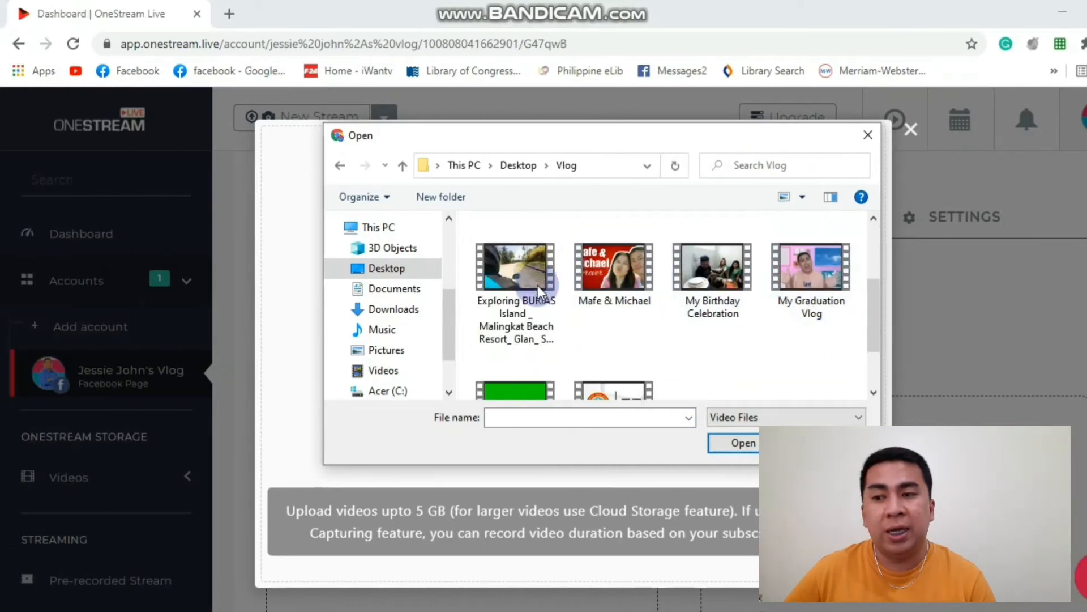
{"action": "left_click", "coordinate": [449, 274]}
{"action": "left_click", "coordinate": [739, 443]}
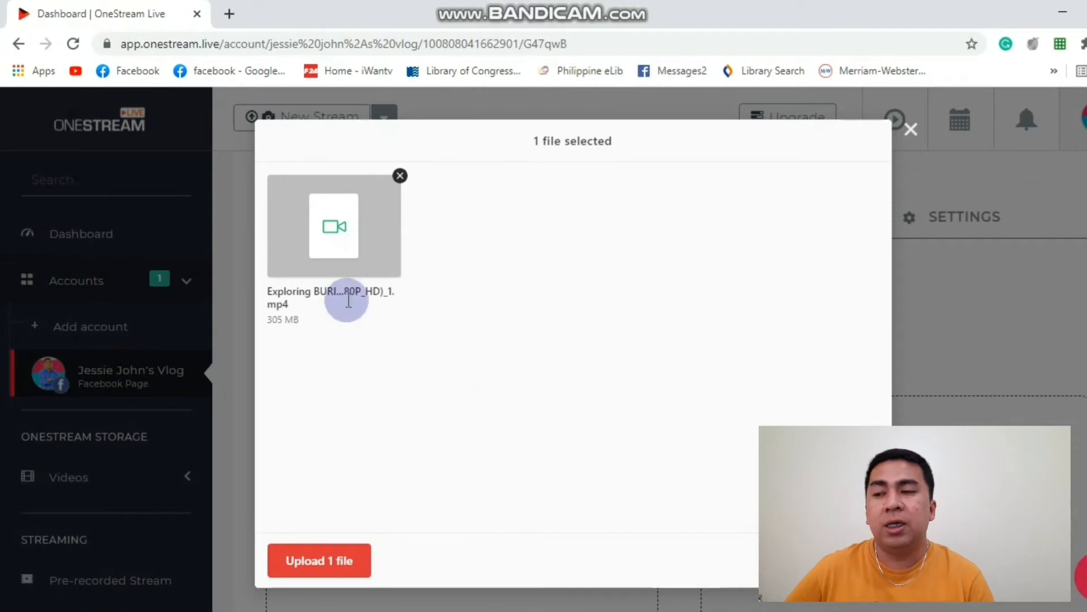
{"action": "left_click", "coordinate": [331, 558]}
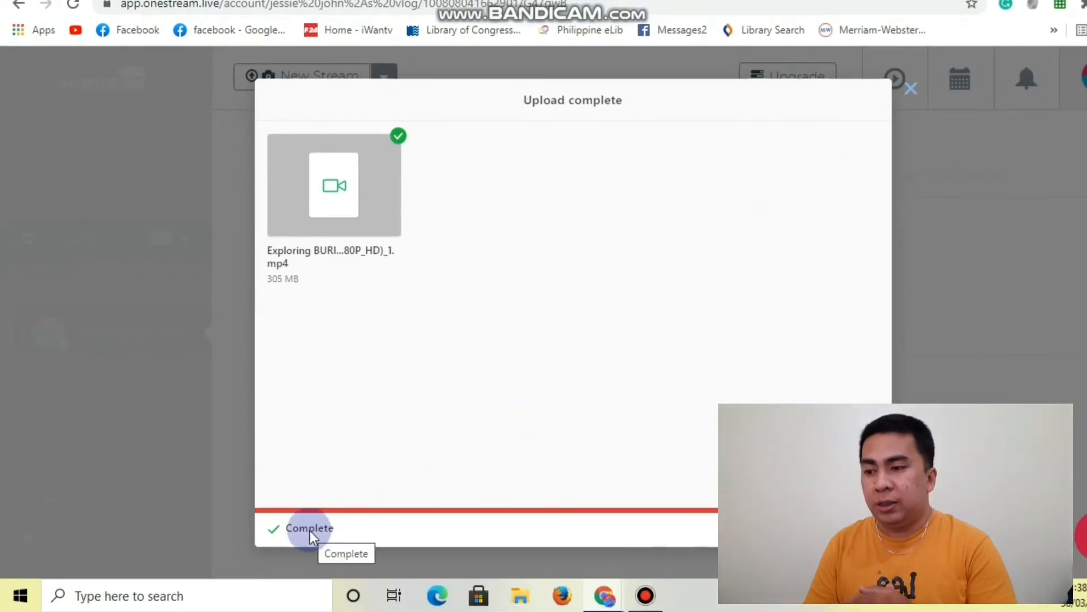
{"action": "left_click", "coordinate": [310, 530]}
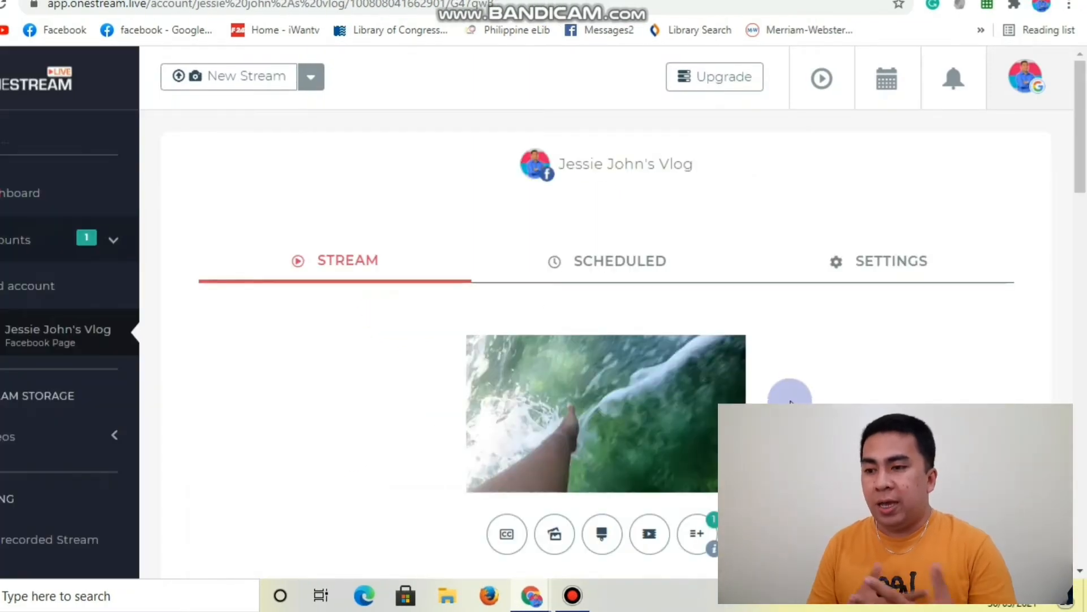
In the stream title, replace the underscore after "Exploring BURIAS Island" with "I" as the separator.
{"action": "scroll", "coordinate": [789, 401], "scroll_direction": "down", "scroll_amount": 3}
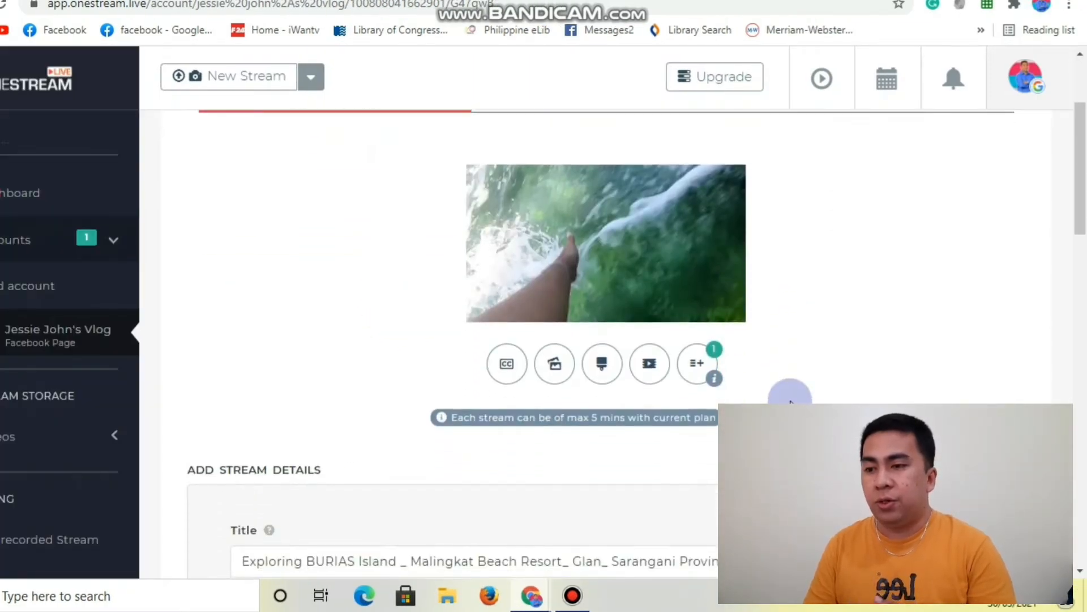
{"action": "scroll", "coordinate": [790, 401], "scroll_direction": "down", "scroll_amount": 2}
{"action": "scroll", "coordinate": [790, 401], "scroll_direction": "down", "scroll_amount": 1}
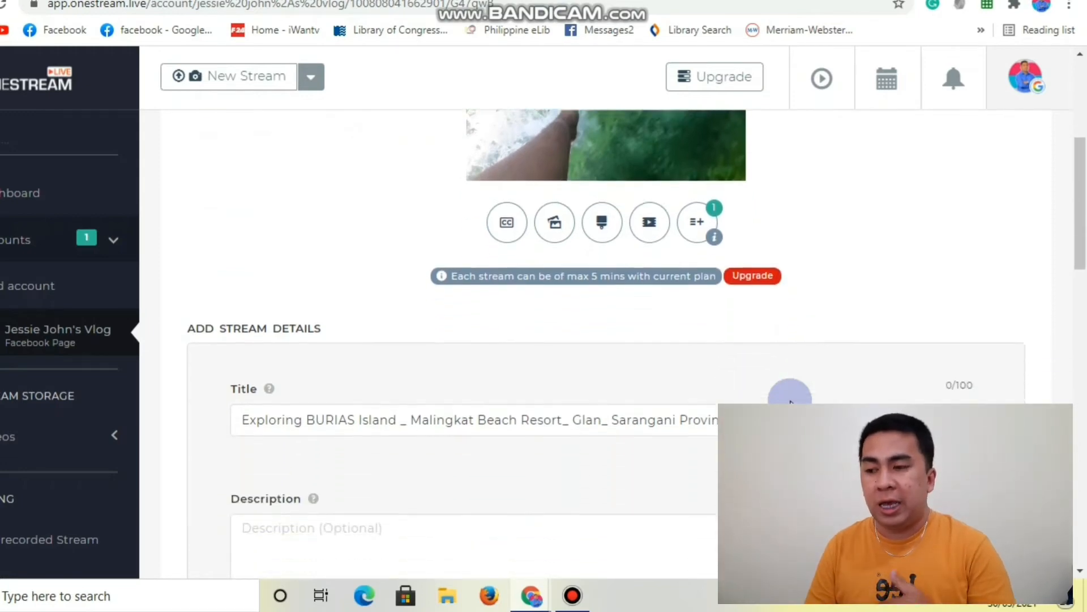
{"action": "scroll", "coordinate": [790, 401], "scroll_direction": "down", "scroll_amount": 2}
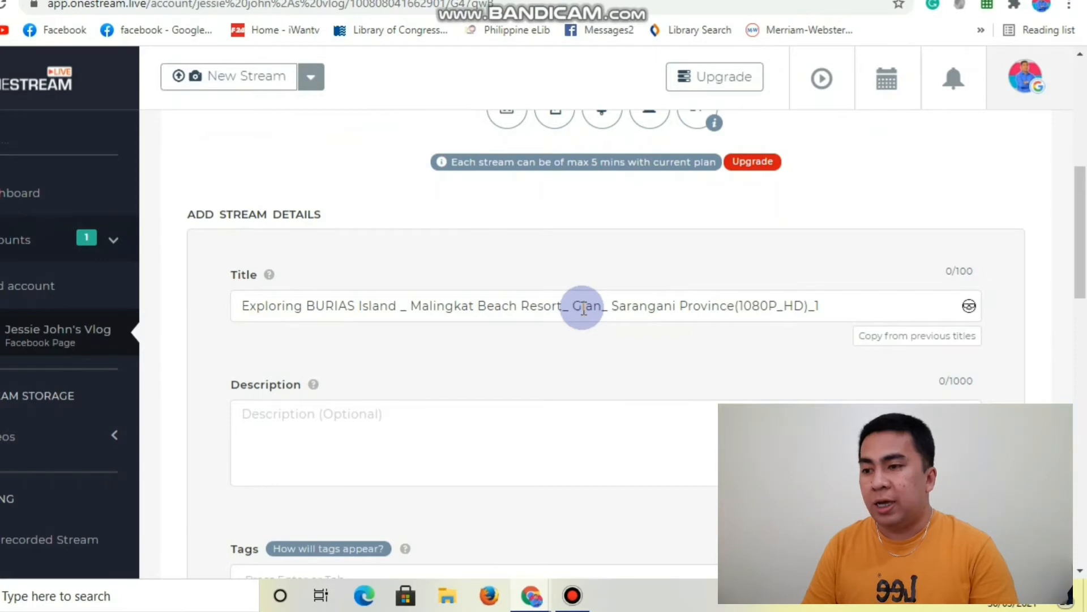
{"action": "left_click", "coordinate": [408, 306]}
{"action": "key", "text": "BackSpace"}
{"action": "key", "text": "BackSpace"}
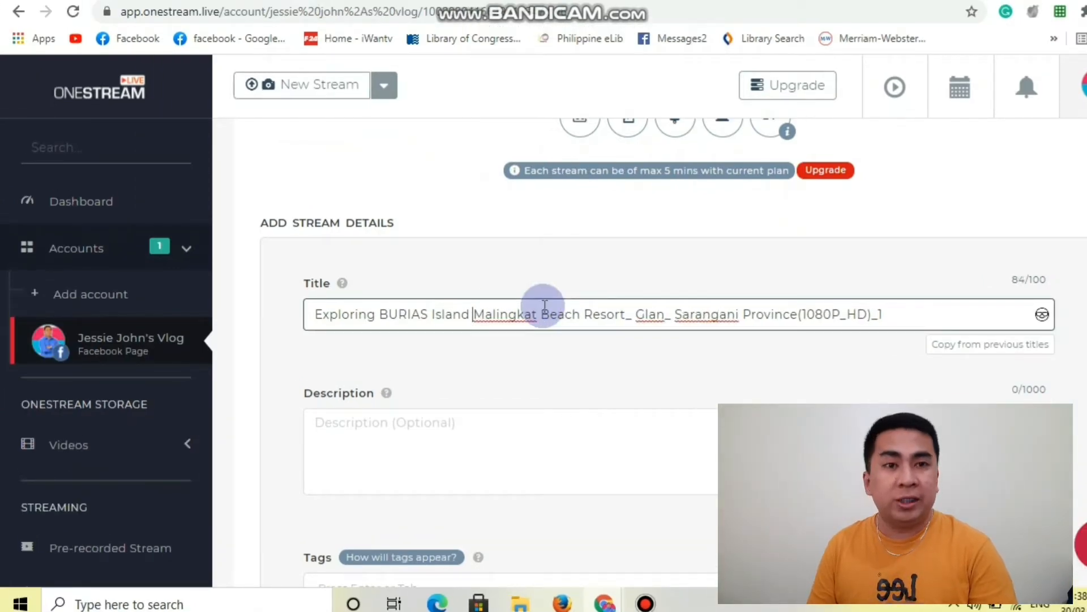
{"action": "type", "text": "|"}
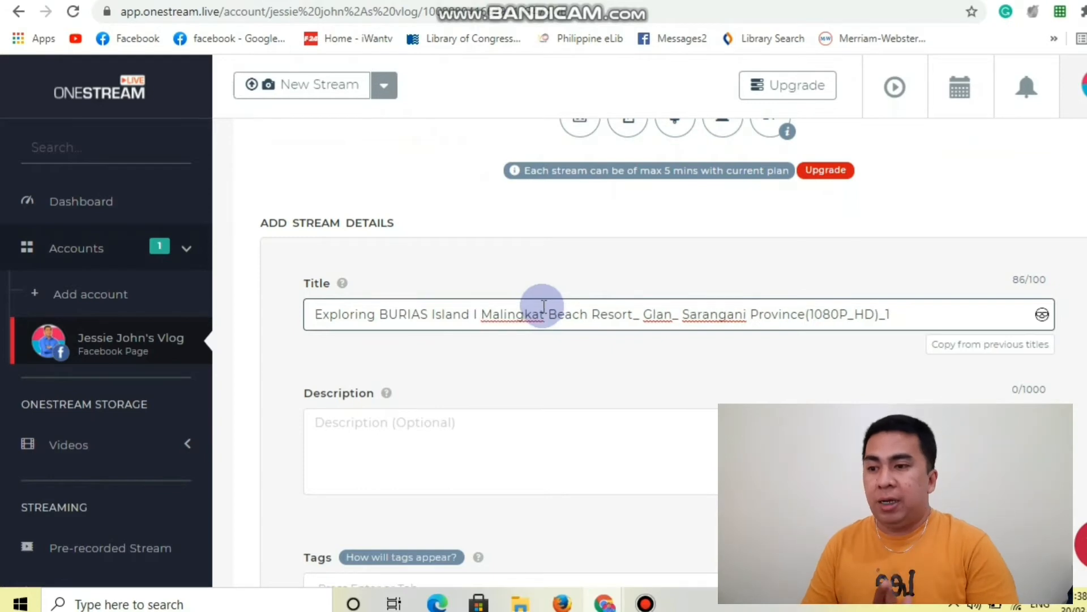
Replace the title's underscores after "Resort" and "Glan" with commas and remove the "(1080P_HD)_1" ending.
{"action": "left_click", "coordinate": [571, 305]}
{"action": "key", "text": "BackSpace"}
{"action": "key", "text": "BackSpace"}
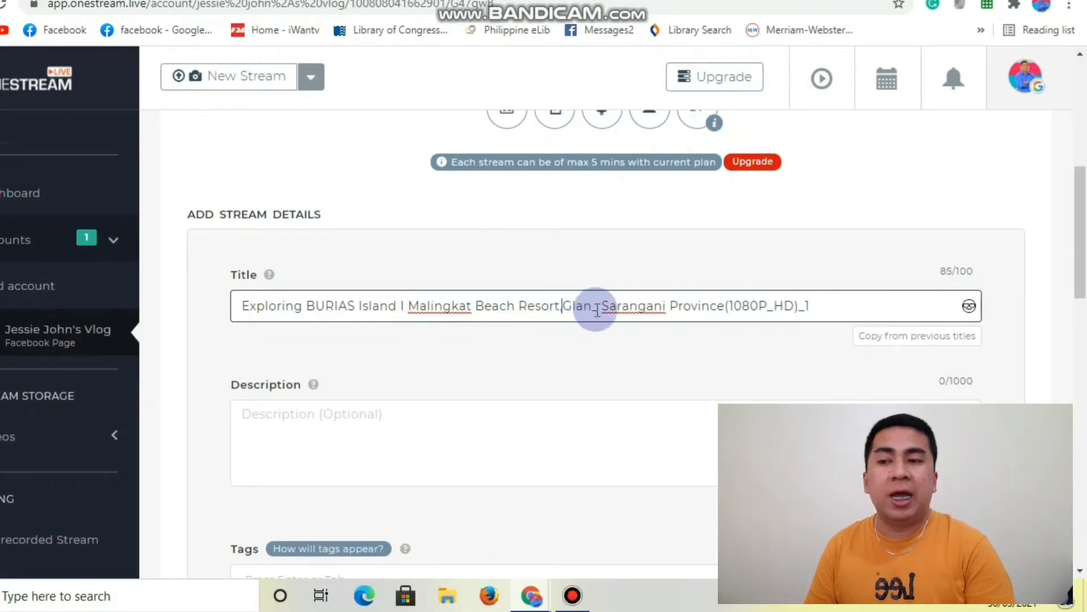
{"action": "key", "text": "BackSpace"}
{"action": "key", "text": "BackSpace"}
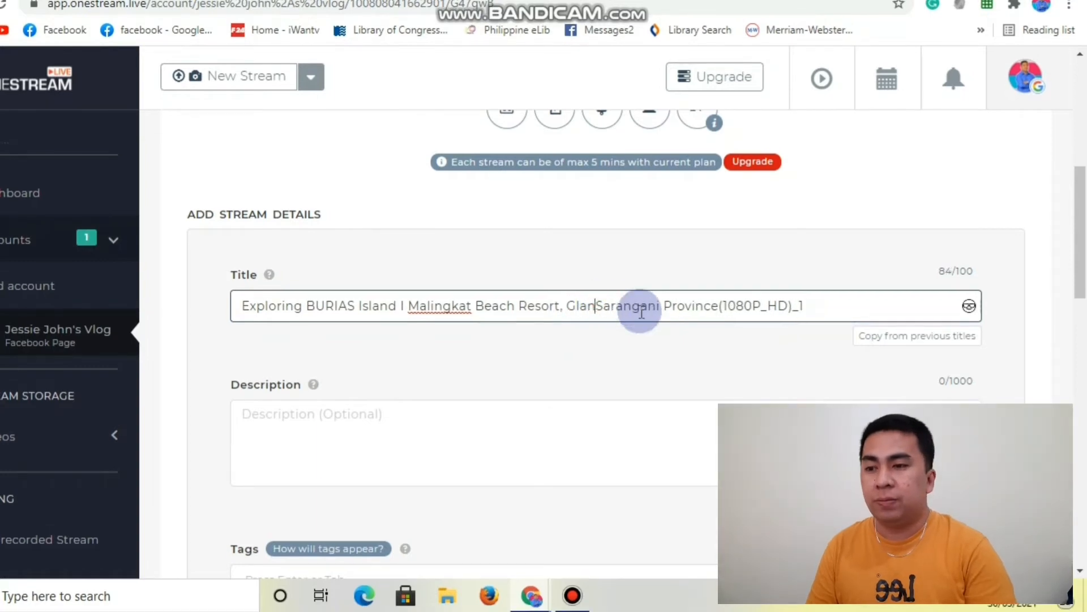
{"action": "type", "text": ","}
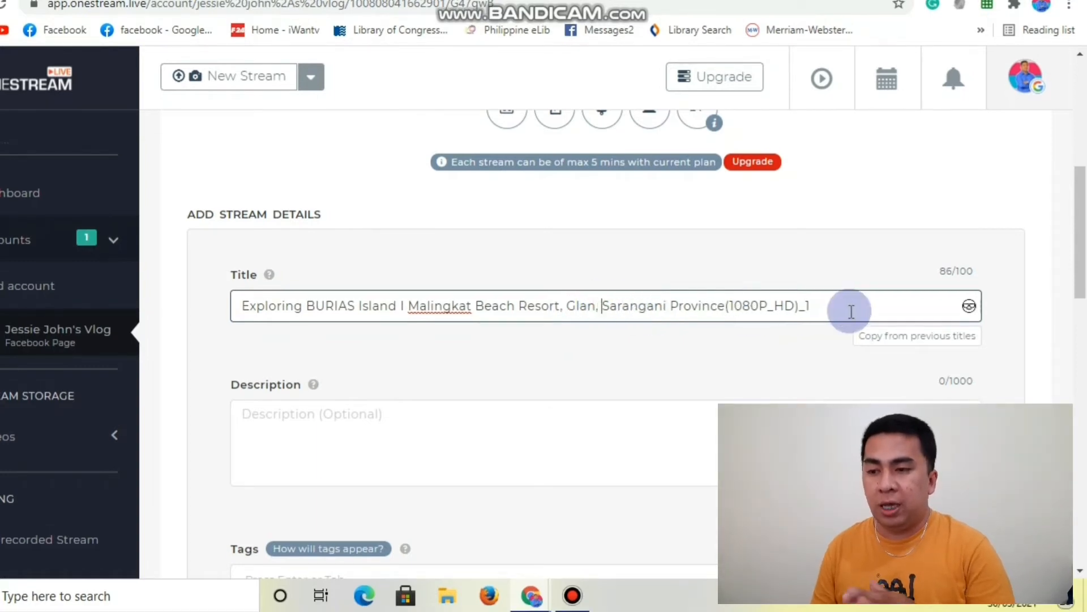
{"action": "left_click_drag", "start_coordinate": [849, 306], "coordinate": [728, 303]}
{"action": "key", "text": "BackSpace"}
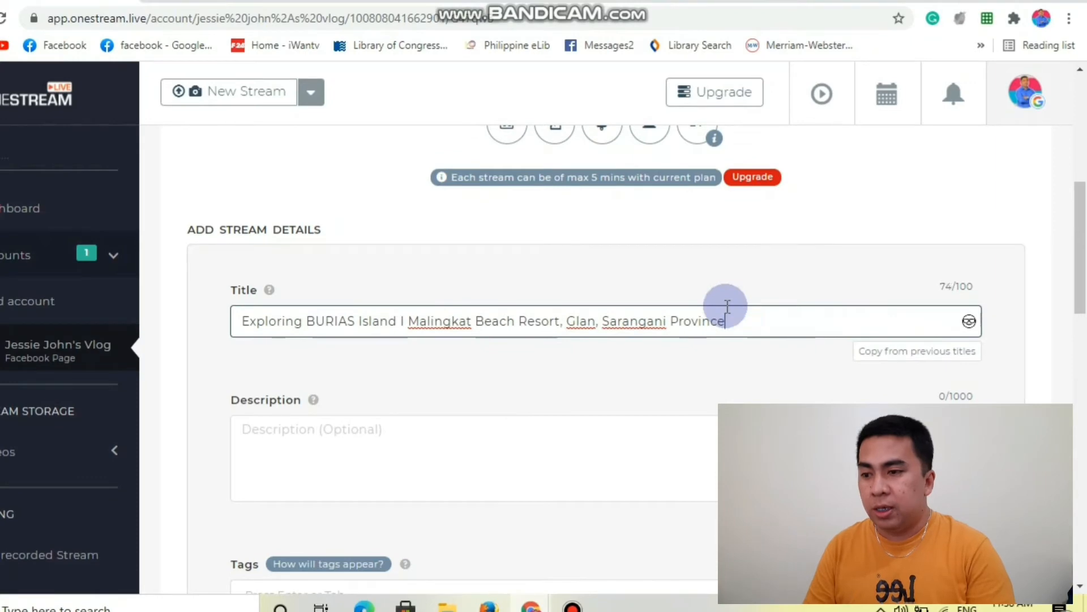
Change the stream's thumbnail to the Burias Island image 20210308_152512 from the Desktop.
{"action": "scroll", "coordinate": [758, 309], "scroll_direction": "down", "scroll_amount": 1}
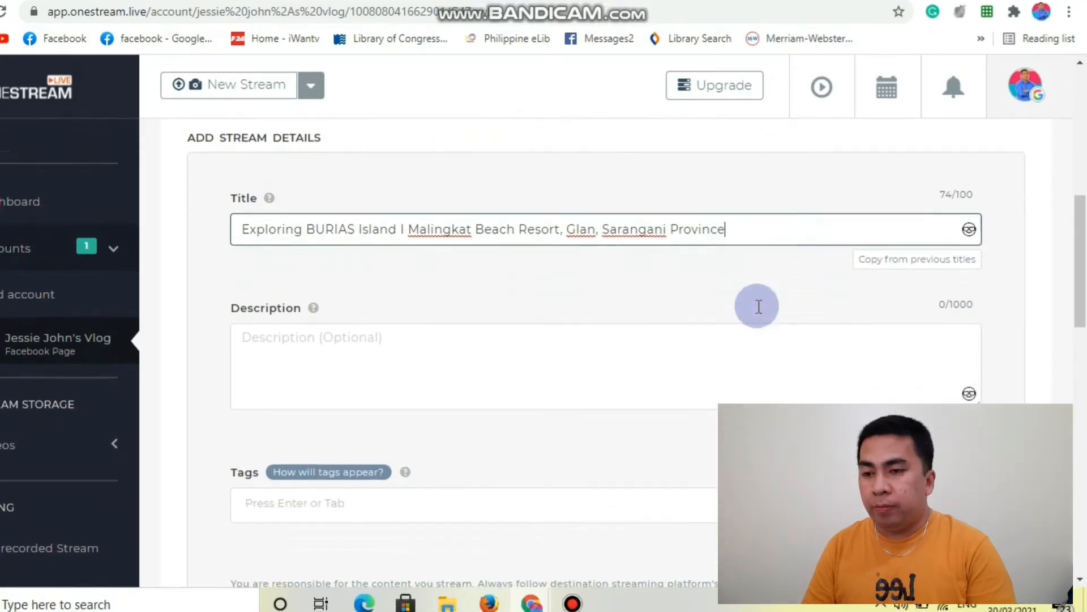
{"action": "scroll", "coordinate": [756, 307], "scroll_direction": "down", "scroll_amount": 4}
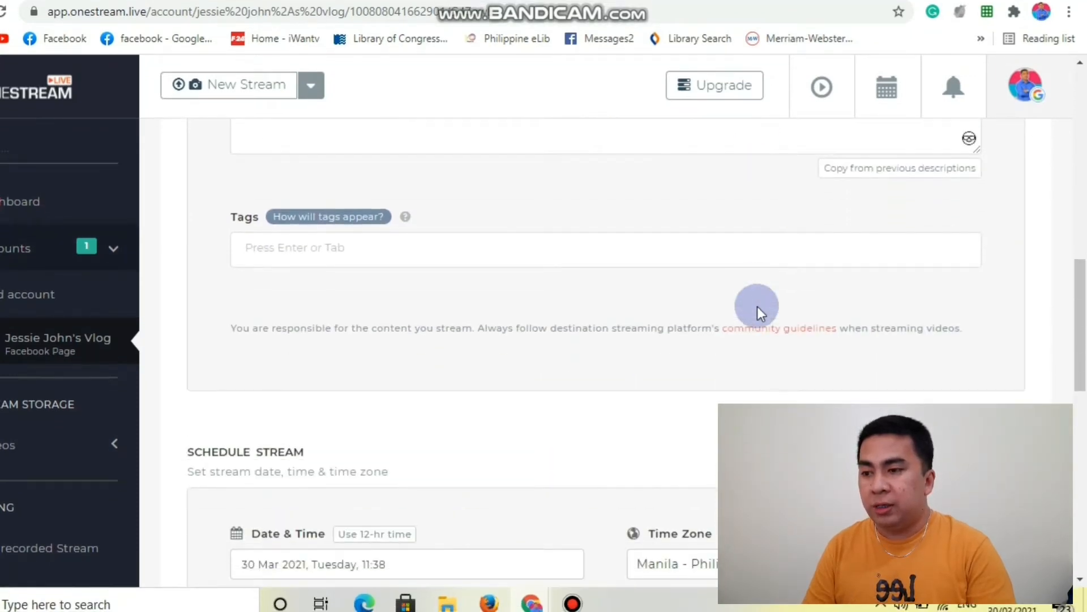
{"action": "scroll", "coordinate": [757, 307], "scroll_direction": "up", "scroll_amount": 8}
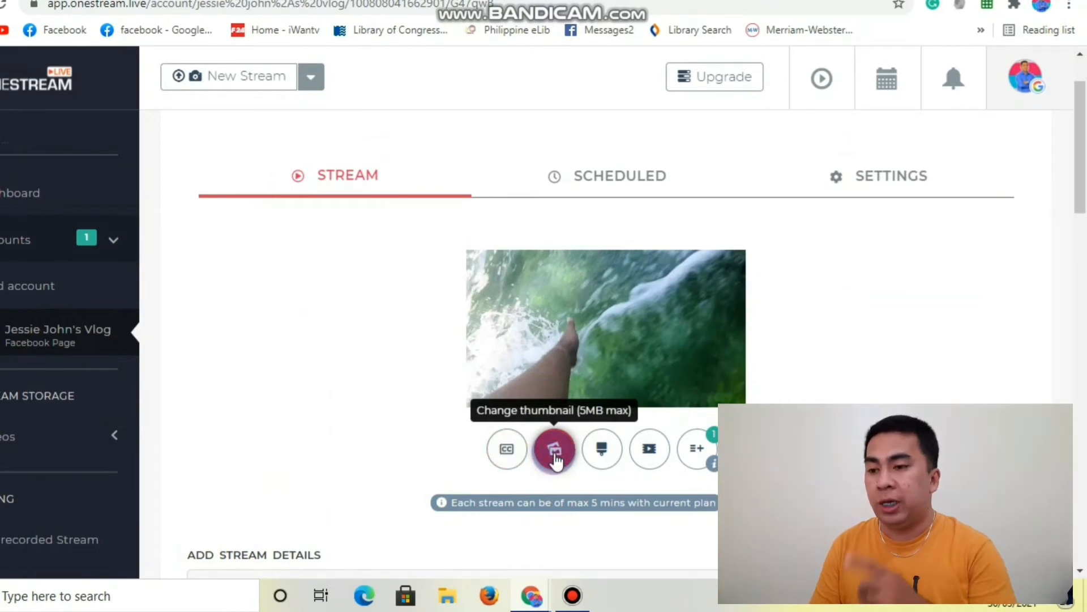
{"action": "left_click", "coordinate": [554, 453]}
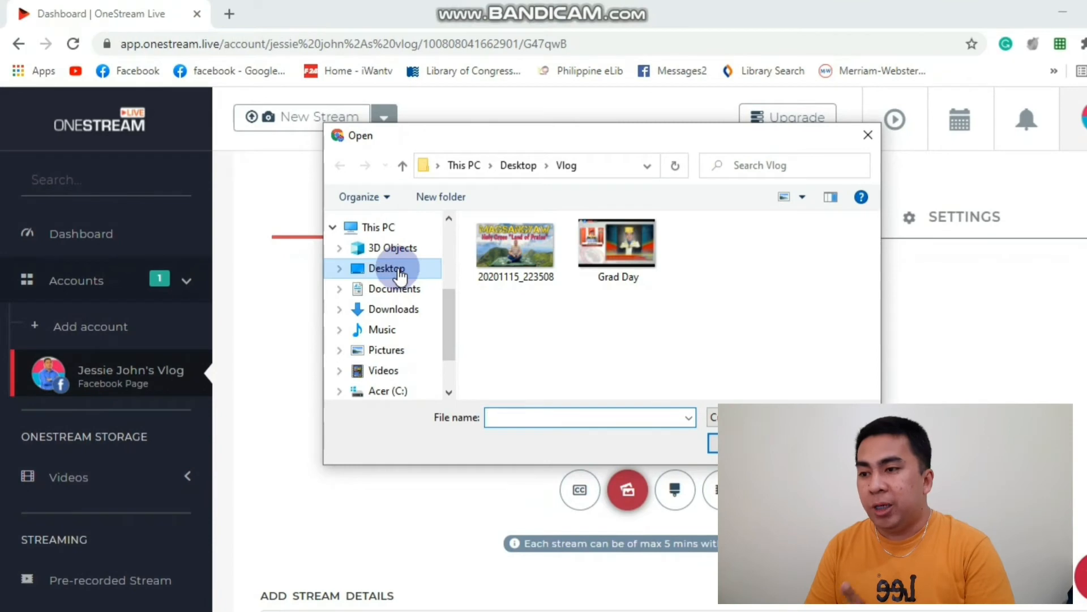
{"action": "left_click", "coordinate": [399, 271]}
{"action": "scroll", "coordinate": [759, 307], "scroll_direction": "down", "scroll_amount": 3}
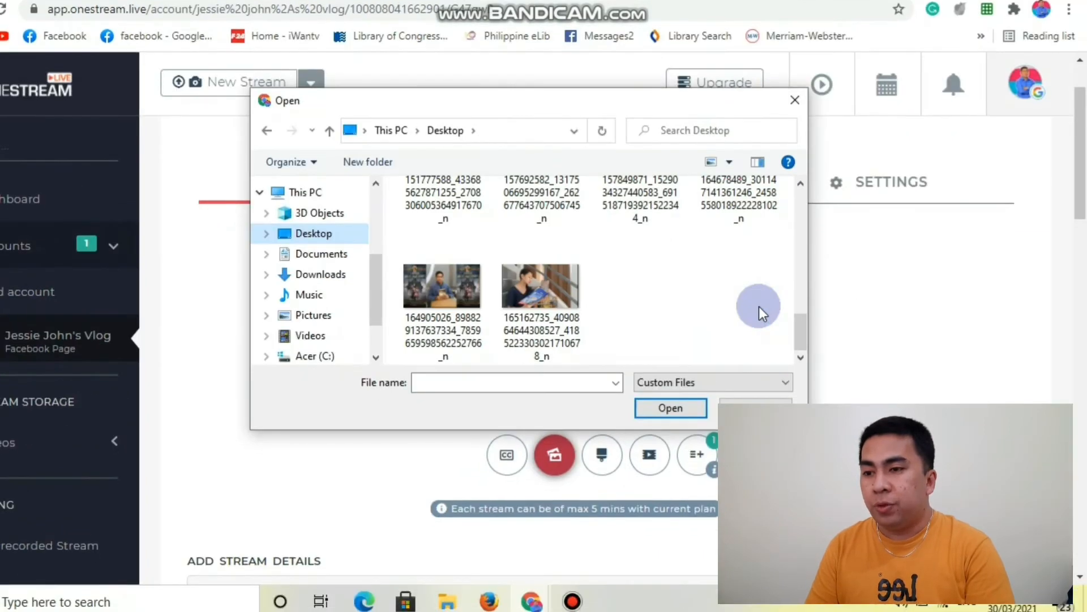
{"action": "scroll", "coordinate": [760, 307], "scroll_direction": "up", "scroll_amount": 1}
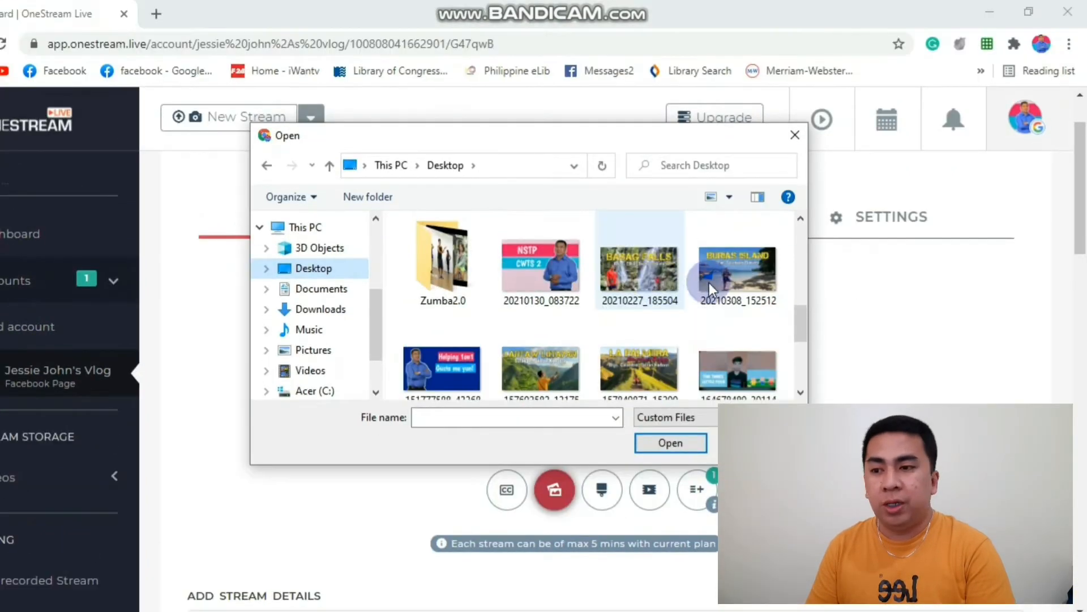
{"action": "left_click", "coordinate": [731, 239]}
{"action": "left_click", "coordinate": [673, 406]}
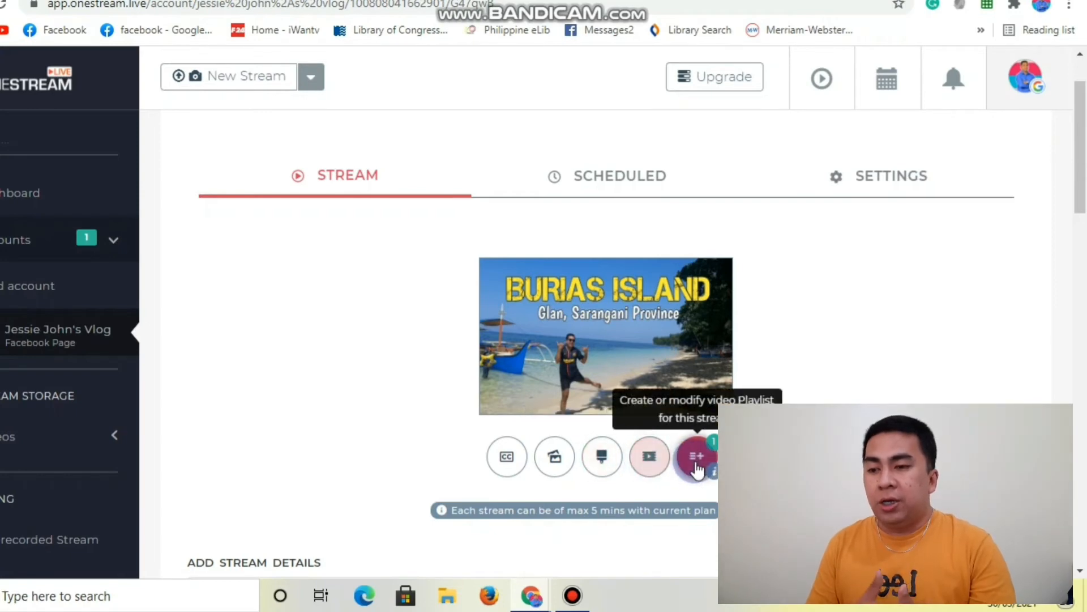
In the stream schedule, keep the date 30 Mar 2021 and set the start hour to 12.
{"action": "scroll", "coordinate": [842, 370], "scroll_direction": "down", "scroll_amount": 2}
{"action": "scroll", "coordinate": [842, 369], "scroll_direction": "down", "scroll_amount": 3}
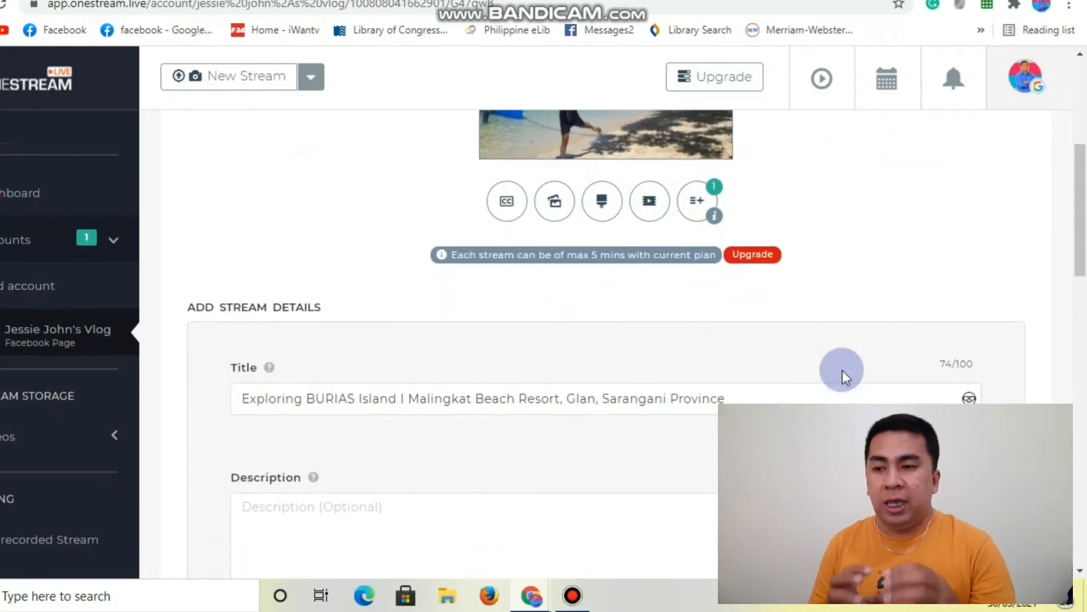
{"action": "scroll", "coordinate": [841, 369], "scroll_direction": "down", "scroll_amount": 5}
{"action": "scroll", "coordinate": [842, 369], "scroll_direction": "down", "scroll_amount": 5}
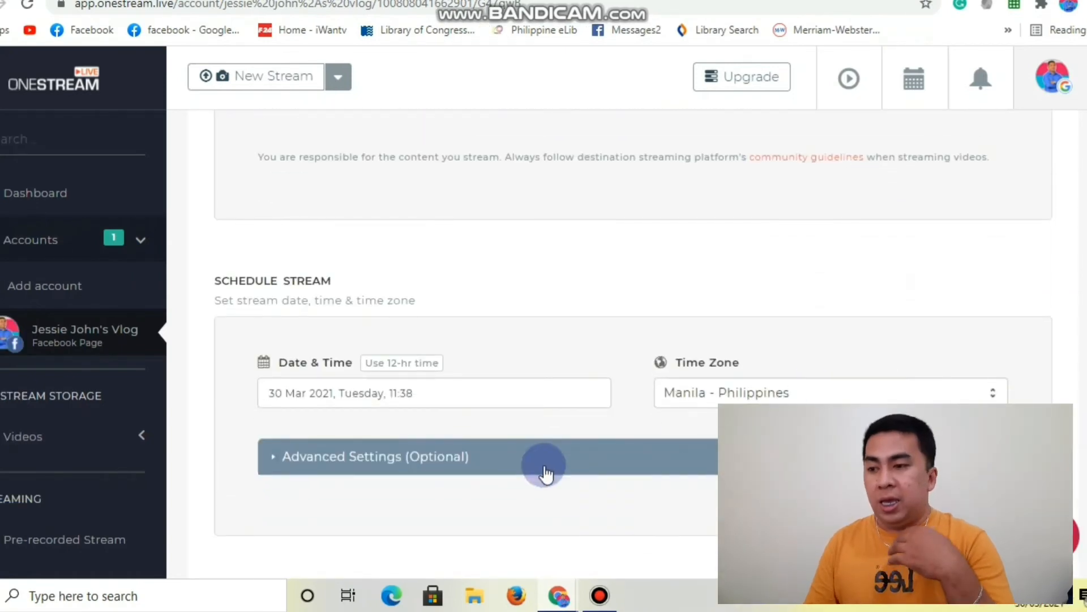
{"action": "left_click", "coordinate": [401, 393]}
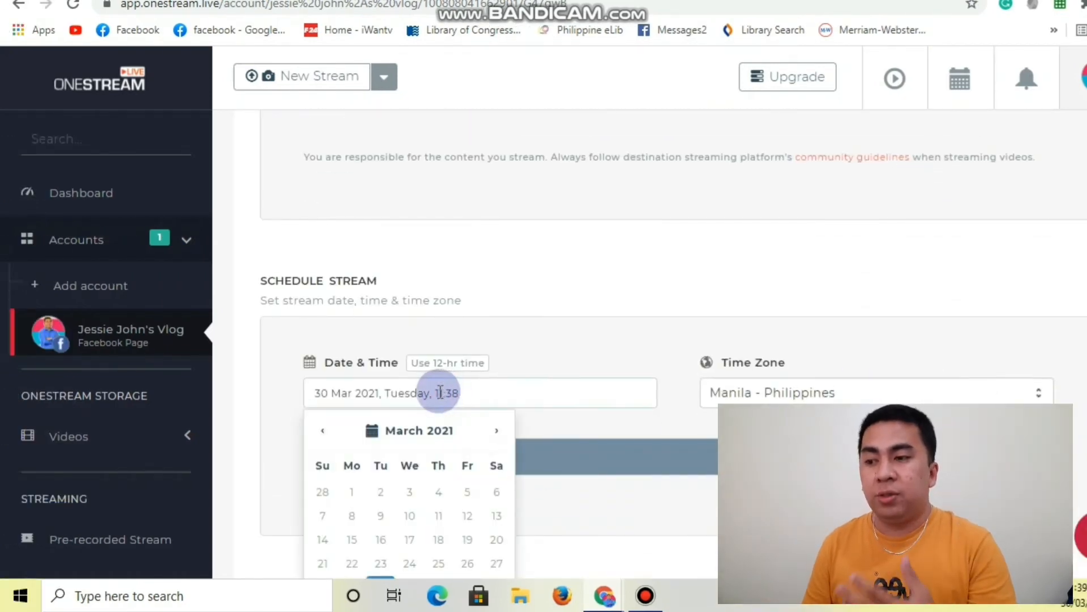
{"action": "scroll", "coordinate": [453, 425], "scroll_direction": "down", "scroll_amount": 1}
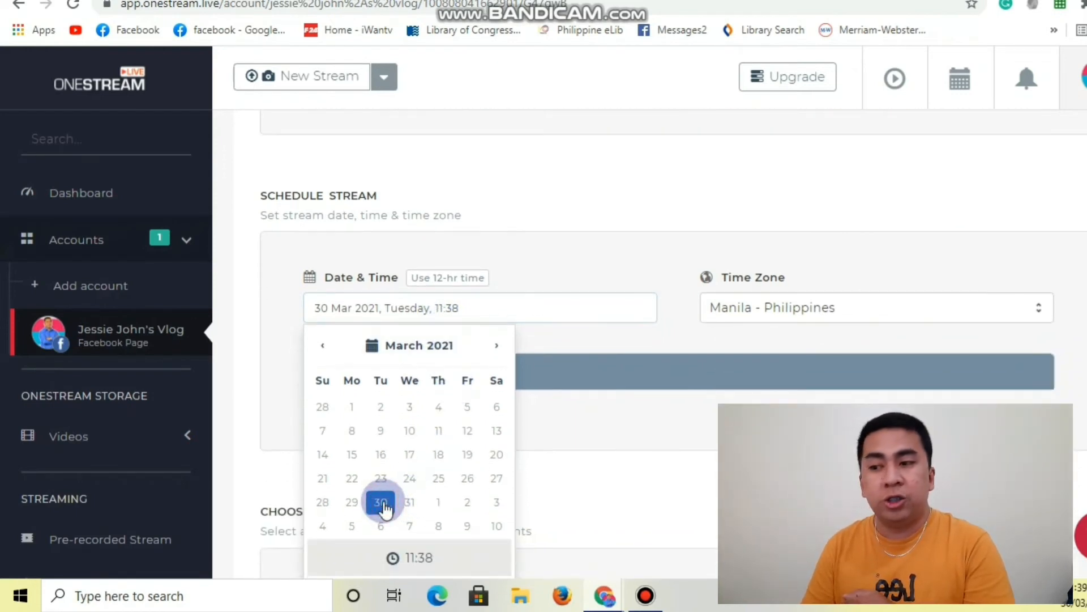
{"action": "scroll", "coordinate": [538, 430], "scroll_direction": "down", "scroll_amount": 3}
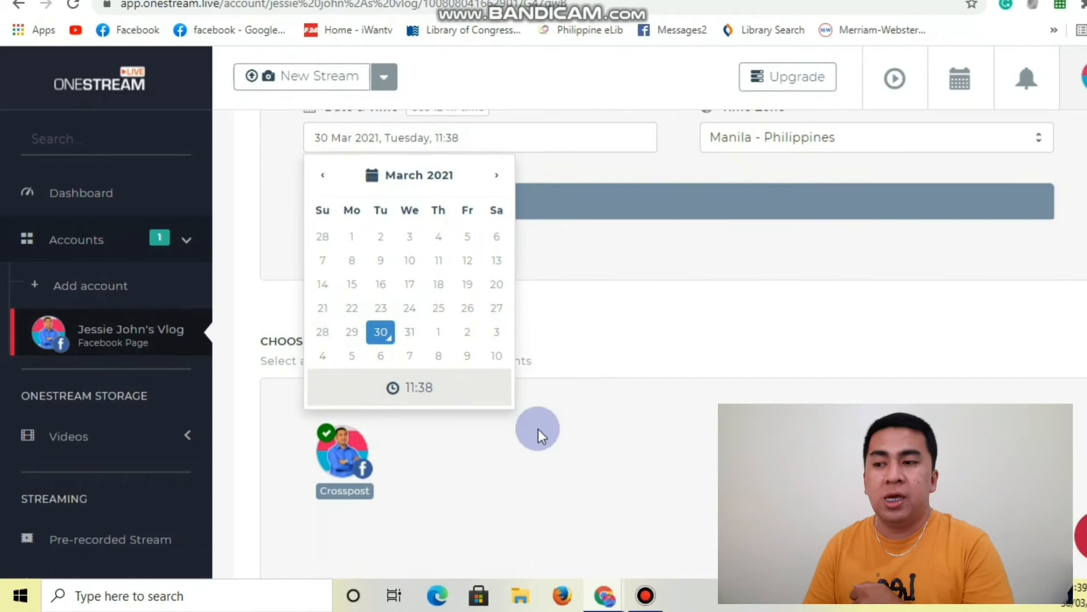
{"action": "left_click", "coordinate": [413, 388]}
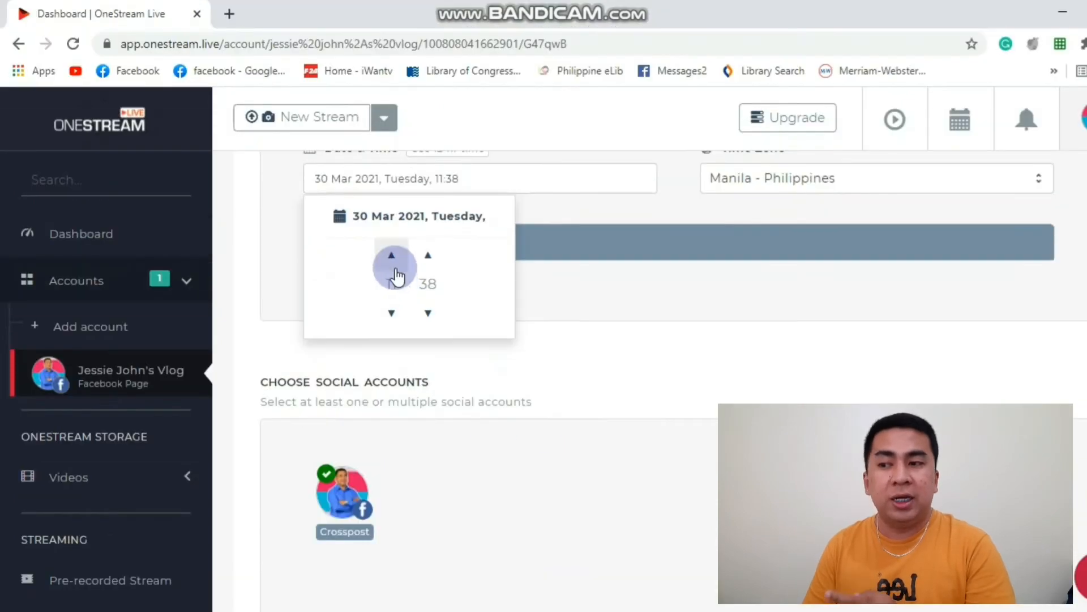
{"action": "left_click", "coordinate": [391, 313]}
{"action": "left_click", "coordinate": [391, 255]}
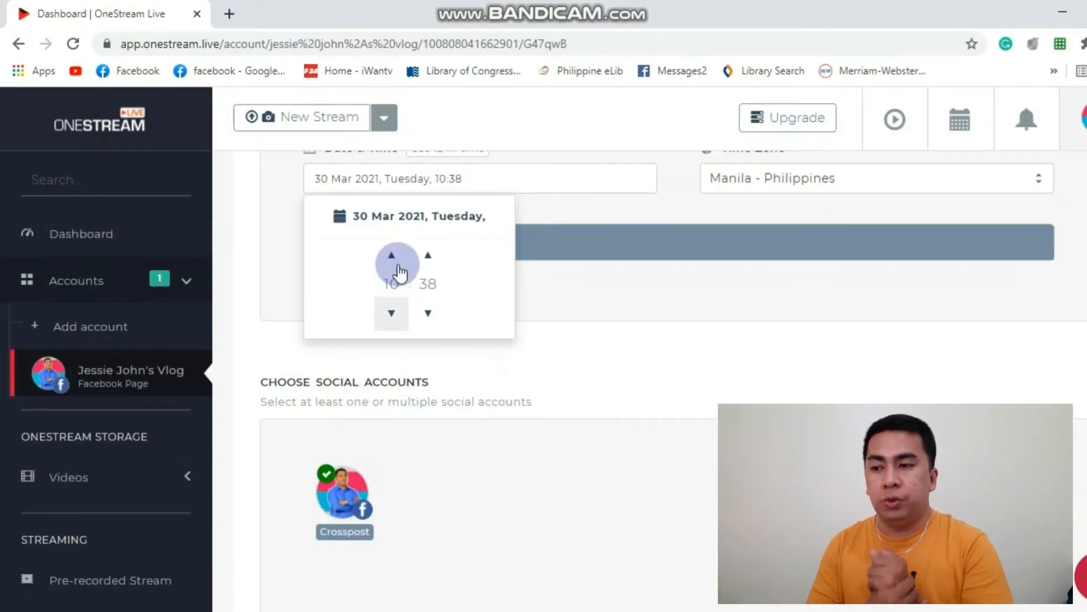
{"action": "left_click", "coordinate": [392, 255]}
Set the stream's start minutes to 00 so the schedule reads 30 Mar 2021, 12:00, and close the date picker.
{"action": "left_click", "coordinate": [428, 312]}
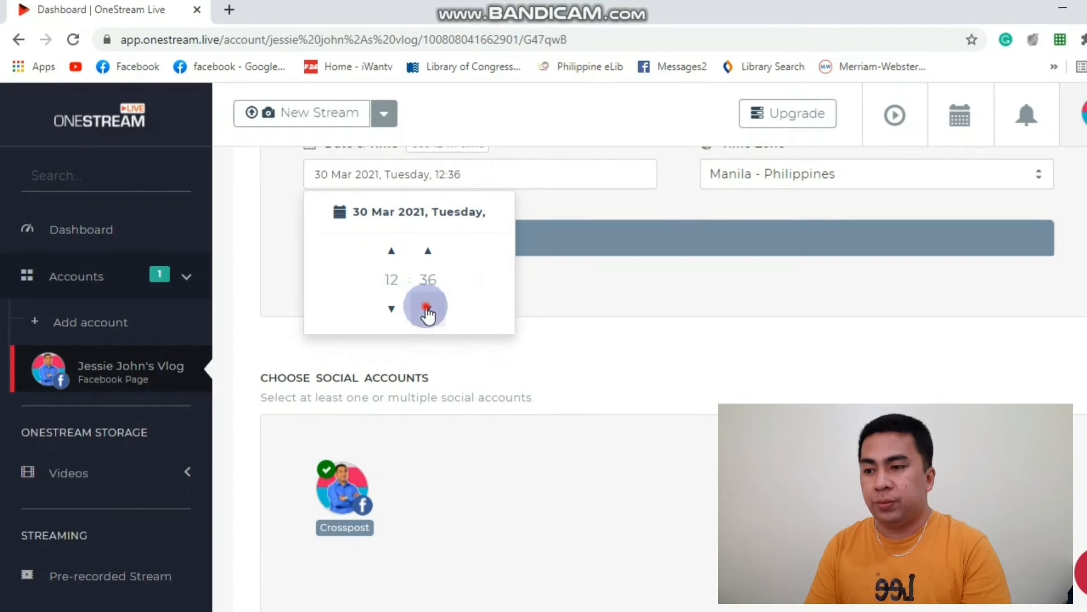
{"action": "left_click", "coordinate": [428, 309]}
{"action": "left_click", "coordinate": [428, 309]}
{"action": "left_click", "coordinate": [428, 309]}
{"action": "left_click", "coordinate": [428, 313]}
{"action": "left_click", "coordinate": [428, 313]}
{"action": "left_click", "coordinate": [428, 313]}
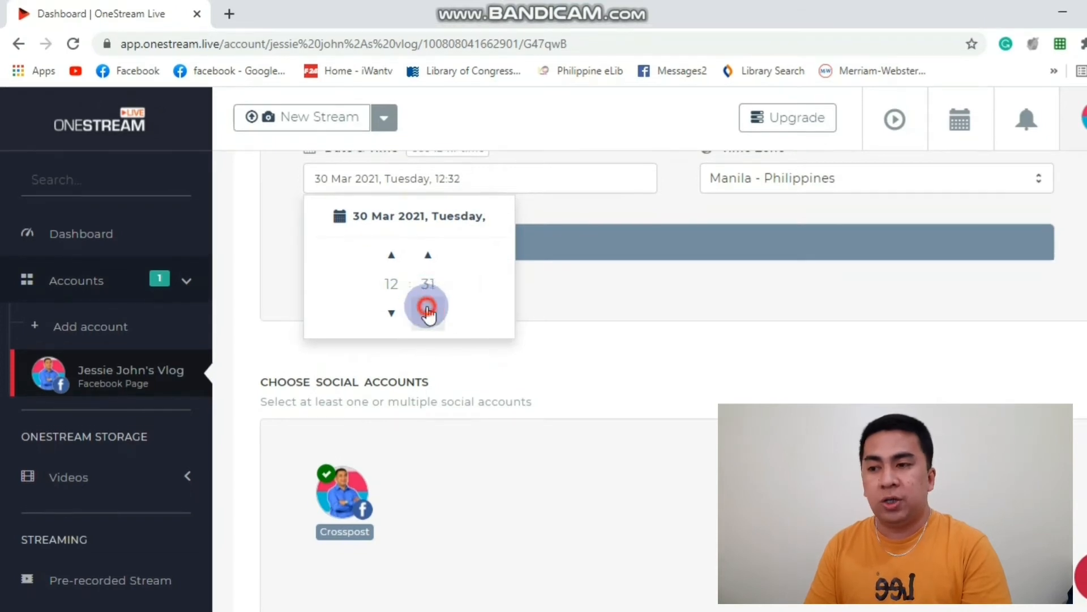
{"action": "left_click", "coordinate": [428, 312]}
{"action": "left_click", "coordinate": [429, 313]}
{"action": "left_click", "coordinate": [428, 312]}
{"action": "left_click", "coordinate": [429, 309]}
{"action": "double_click", "coordinate": [429, 309]}
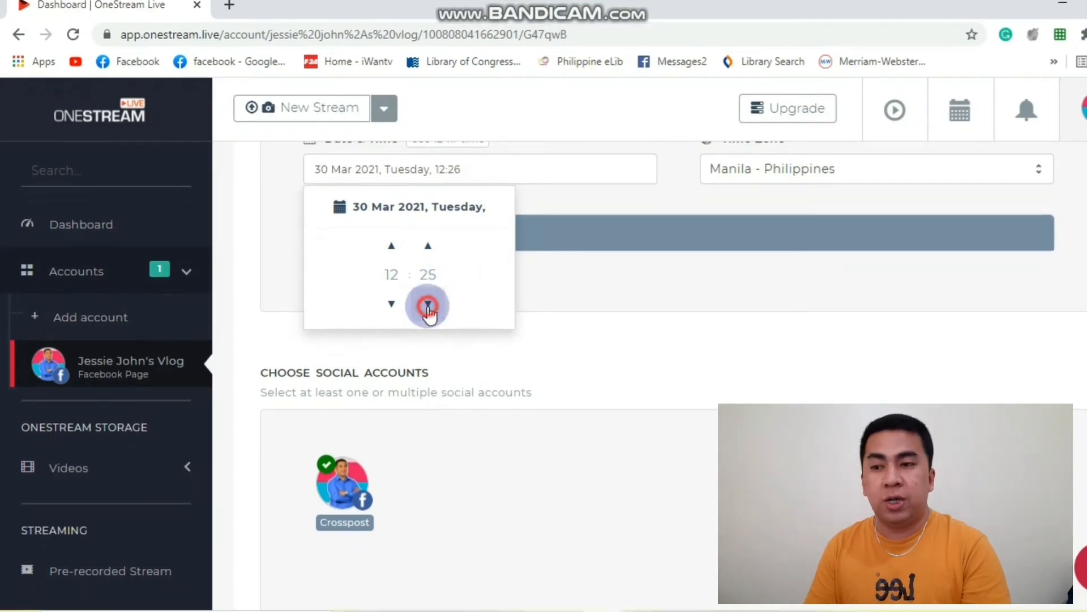
{"action": "left_click", "coordinate": [428, 309]}
{"action": "double_click", "coordinate": [428, 309]}
{"action": "double_click", "coordinate": [428, 309]}
{"action": "left_click", "coordinate": [428, 309]}
{"action": "double_click", "coordinate": [428, 308]}
{"action": "double_click", "coordinate": [428, 309]}
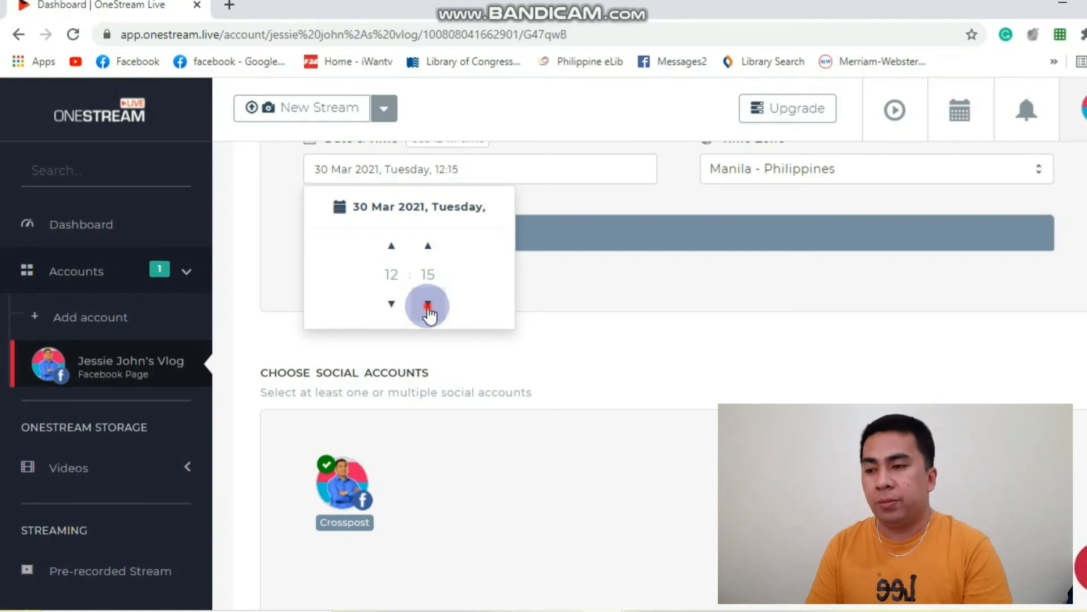
{"action": "double_click", "coordinate": [428, 309]}
{"action": "double_click", "coordinate": [428, 309]}
{"action": "double_click", "coordinate": [428, 308]}
{"action": "left_click", "coordinate": [428, 309]}
{"action": "left_click", "coordinate": [428, 309]}
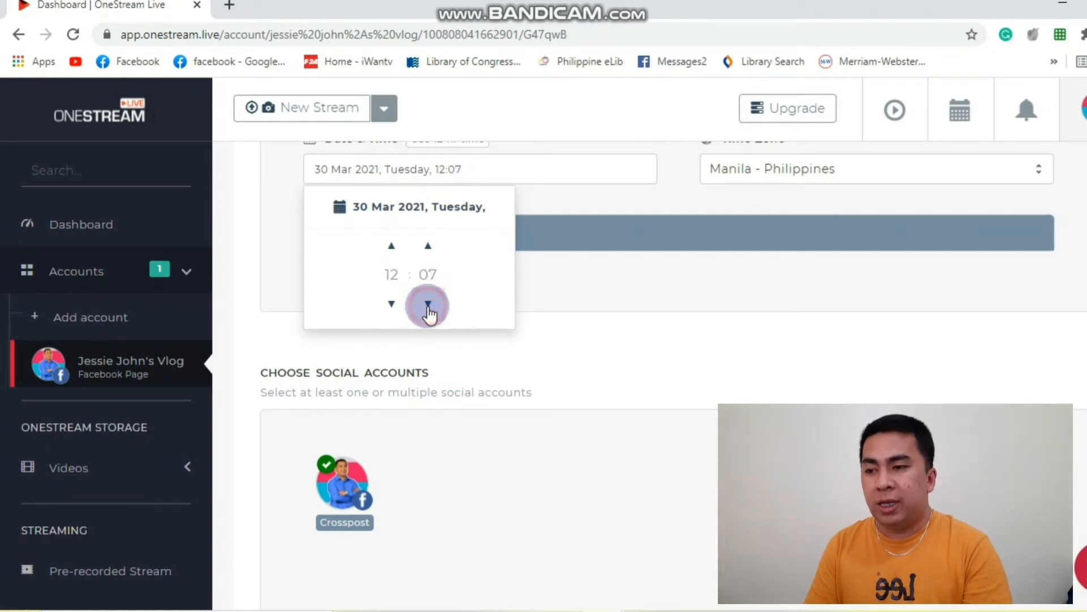
{"action": "double_click", "coordinate": [429, 309]}
{"action": "double_click", "coordinate": [429, 309]}
{"action": "left_click", "coordinate": [428, 309]}
{"action": "left_click", "coordinate": [428, 309]}
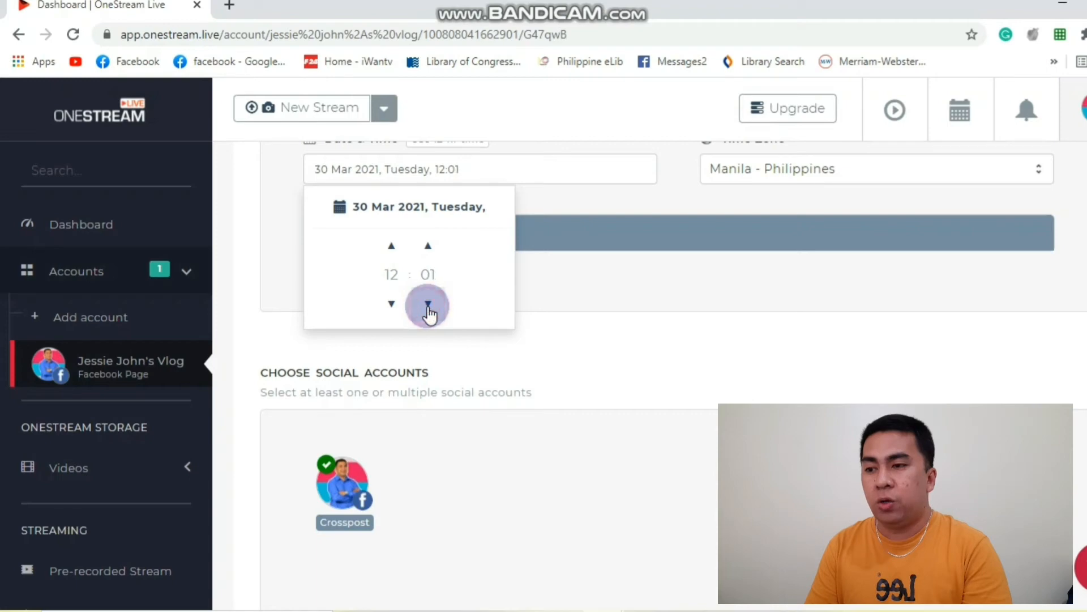
{"action": "left_click", "coordinate": [428, 308]}
{"action": "scroll", "coordinate": [723, 398], "scroll_direction": "up", "scroll_amount": 1}
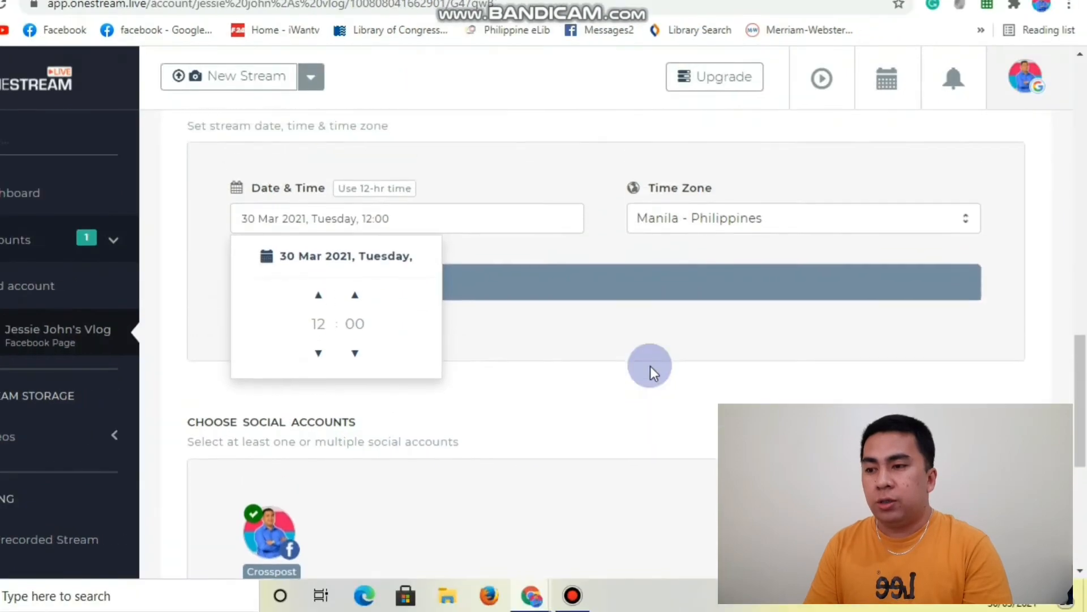
{"action": "left_click", "coordinate": [589, 324]}
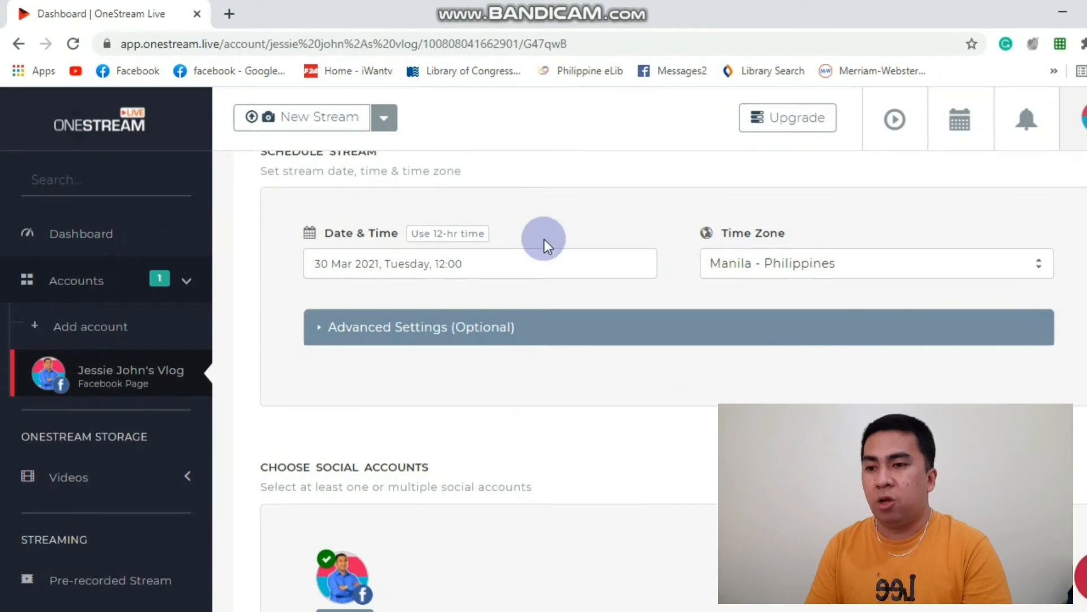
Review the stream's thumbnail, title and details, and schedule the stream to the selected Facebook page.
{"action": "scroll", "coordinate": [606, 300], "scroll_direction": "up", "scroll_amount": 15}
{"action": "scroll", "coordinate": [545, 300], "scroll_direction": "up", "scroll_amount": 2}
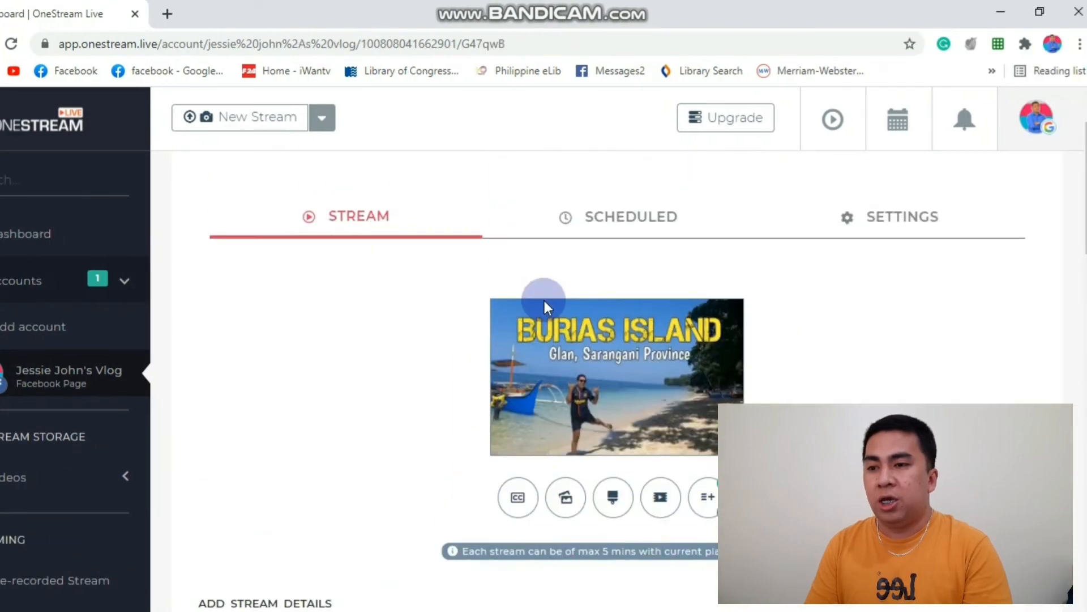
{"action": "scroll", "coordinate": [898, 355], "scroll_direction": "down", "scroll_amount": 8}
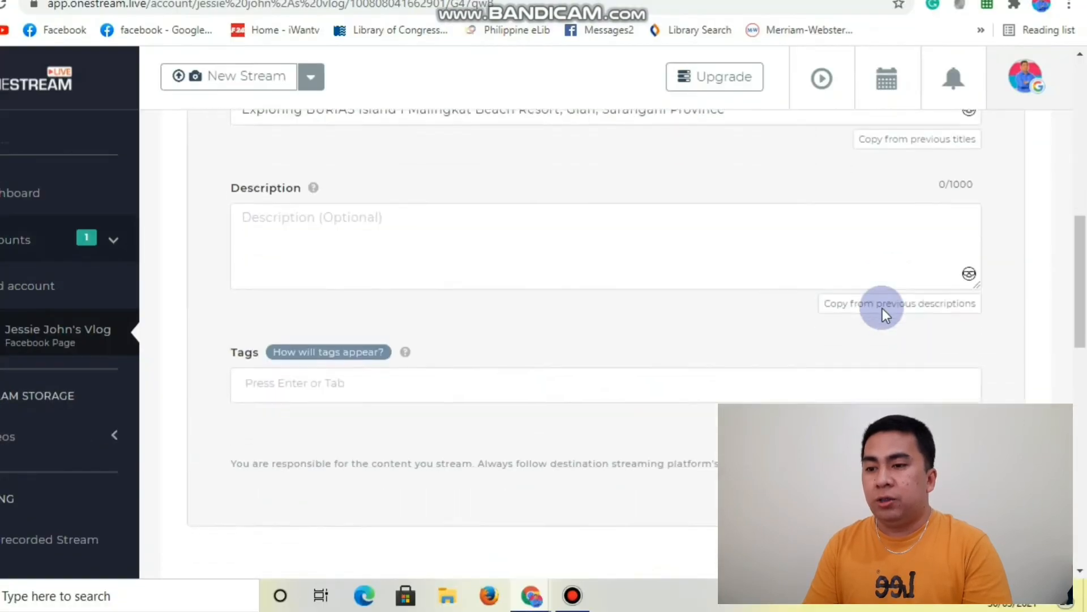
{"action": "scroll", "coordinate": [883, 309], "scroll_direction": "down", "scroll_amount": 10}
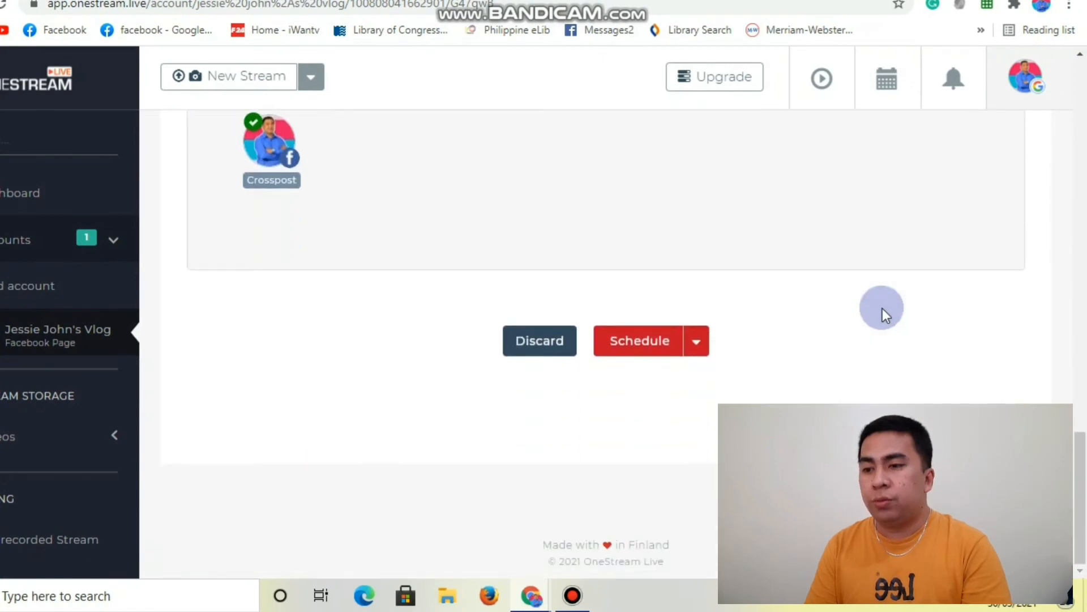
{"action": "left_click", "coordinate": [640, 342]}
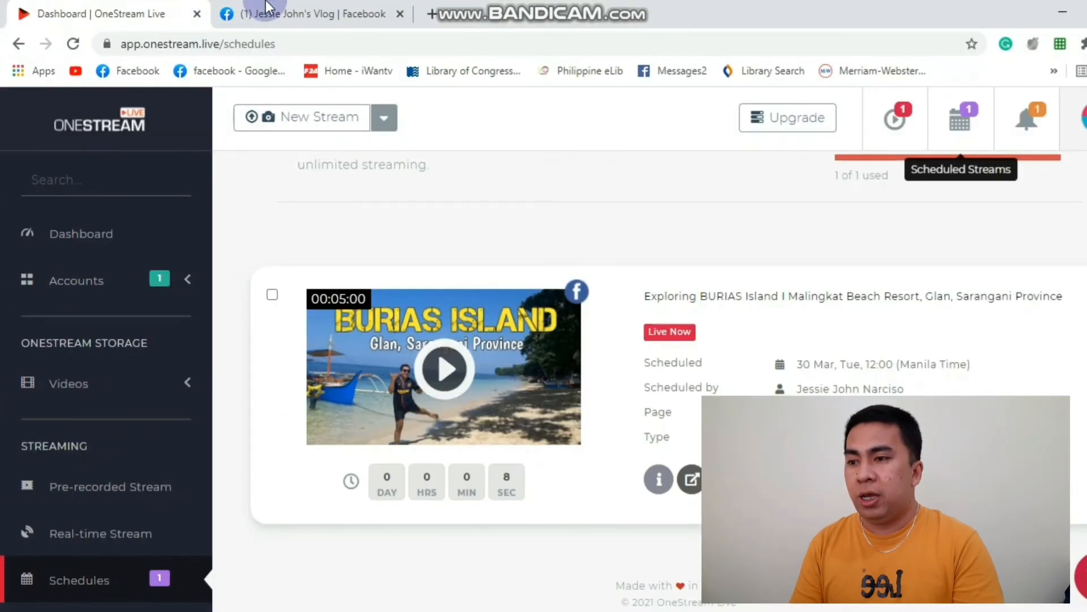
Look for the live post on the connected Facebook page, reload the page, and check the stream's status in OneStream.
{"action": "left_click", "coordinate": [318, 6]}
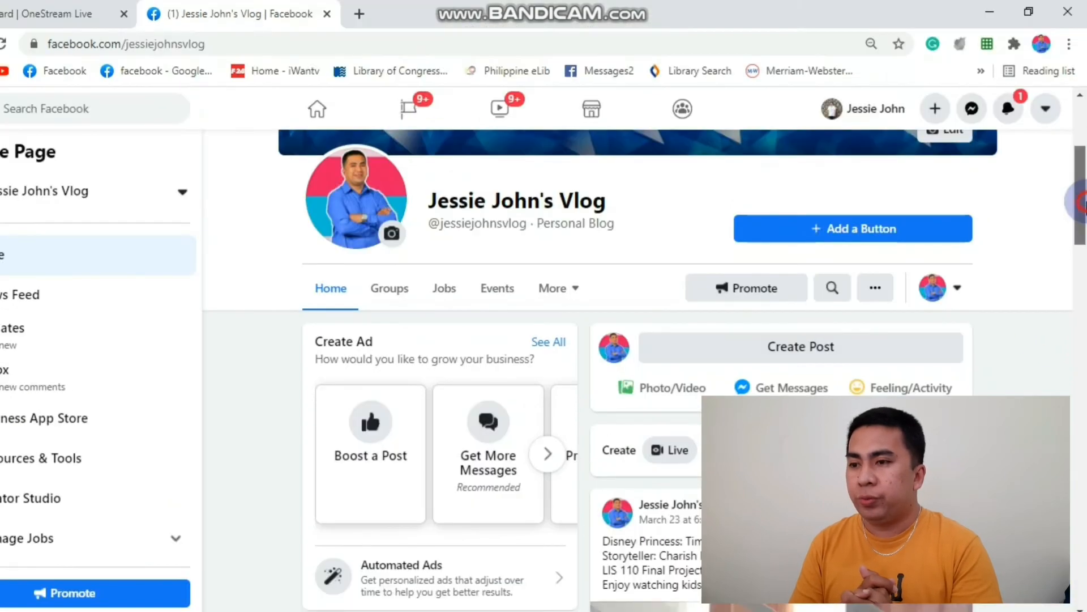
{"action": "left_click_drag", "start_coordinate": [1082, 202], "coordinate": [1084, 255]}
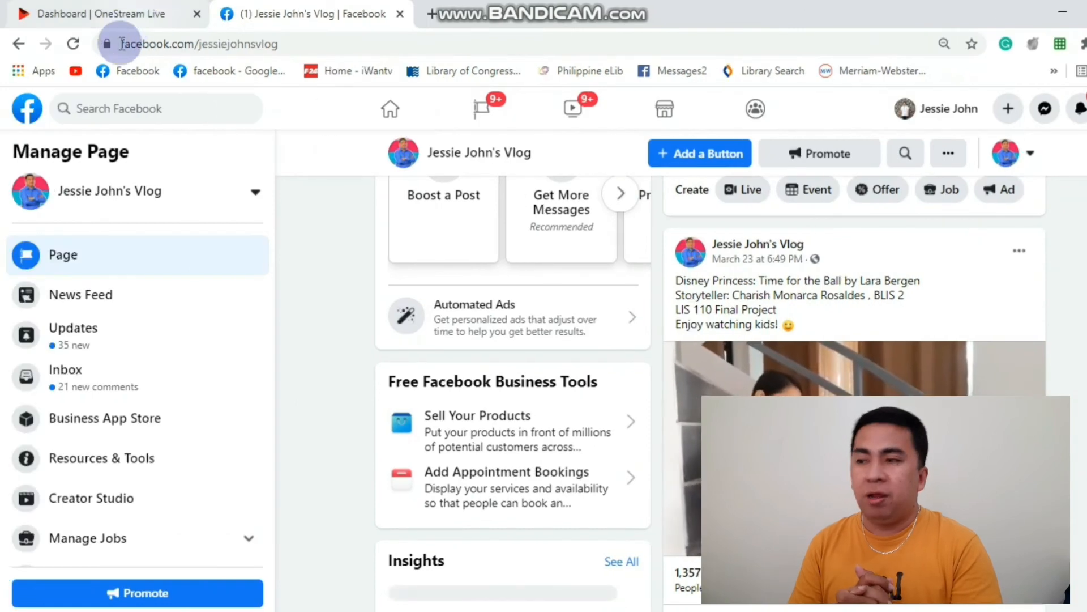
{"action": "left_click", "coordinate": [73, 43]}
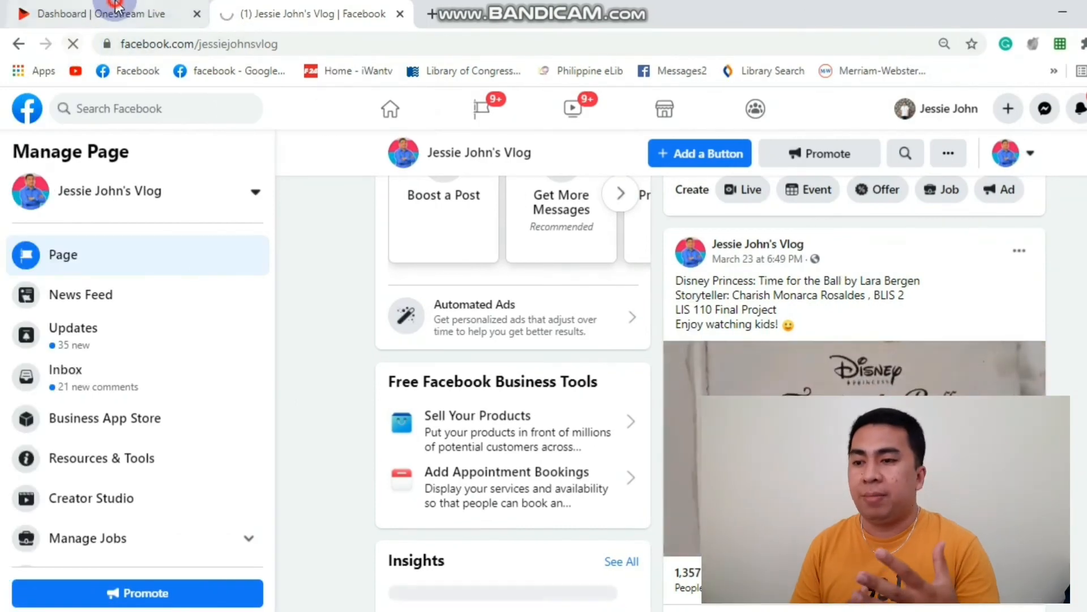
{"action": "left_click", "coordinate": [117, 8]}
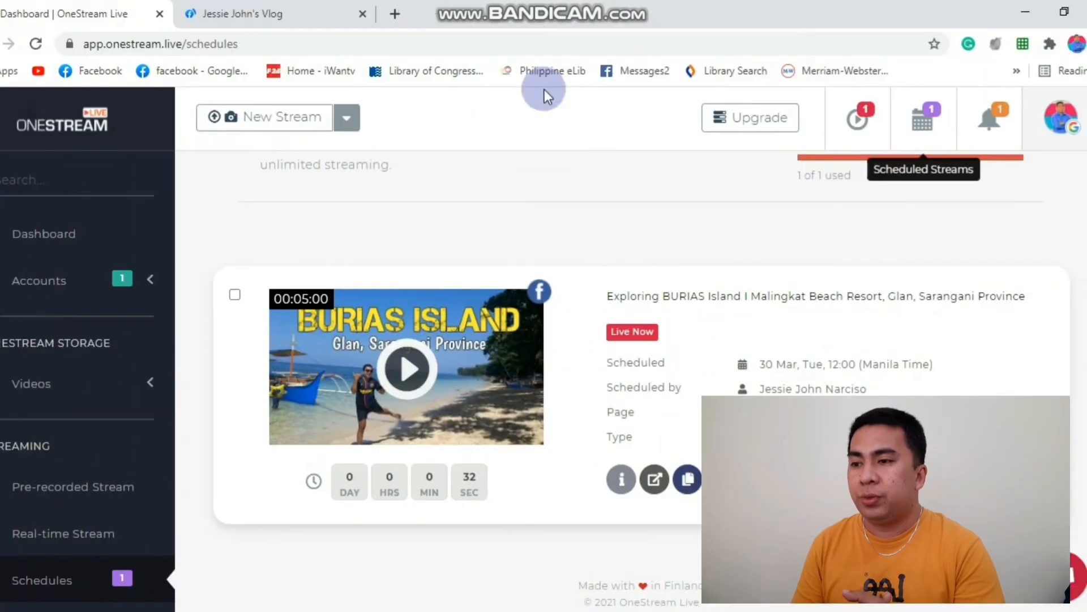
Return to the Facebook page and open the live video published by OneStream in its feed.
{"action": "left_click", "coordinate": [241, 10]}
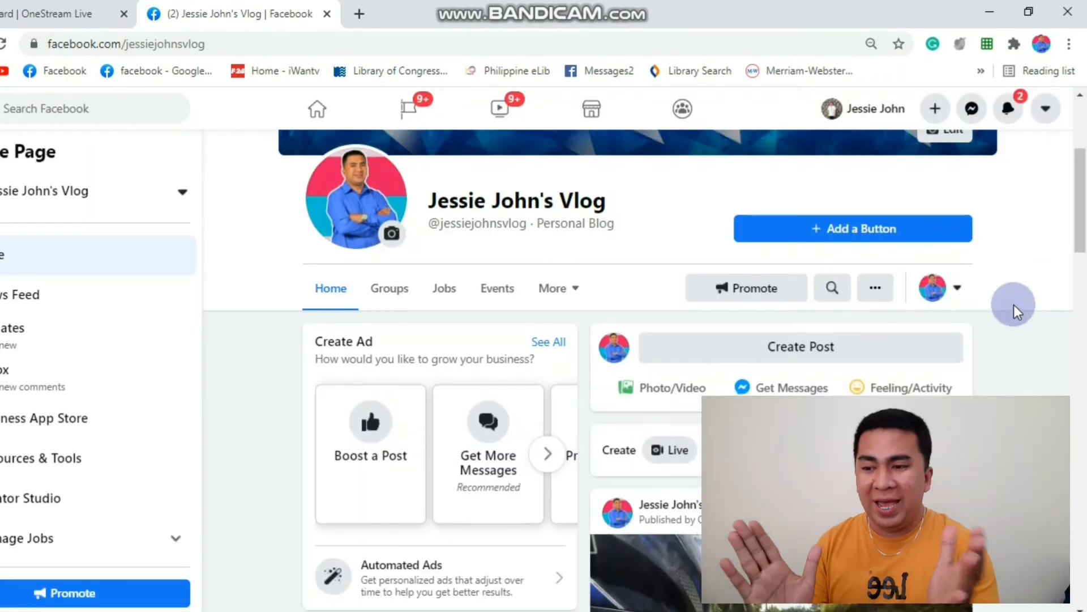
{"action": "left_click_drag", "start_coordinate": [1081, 216], "coordinate": [1079, 263]}
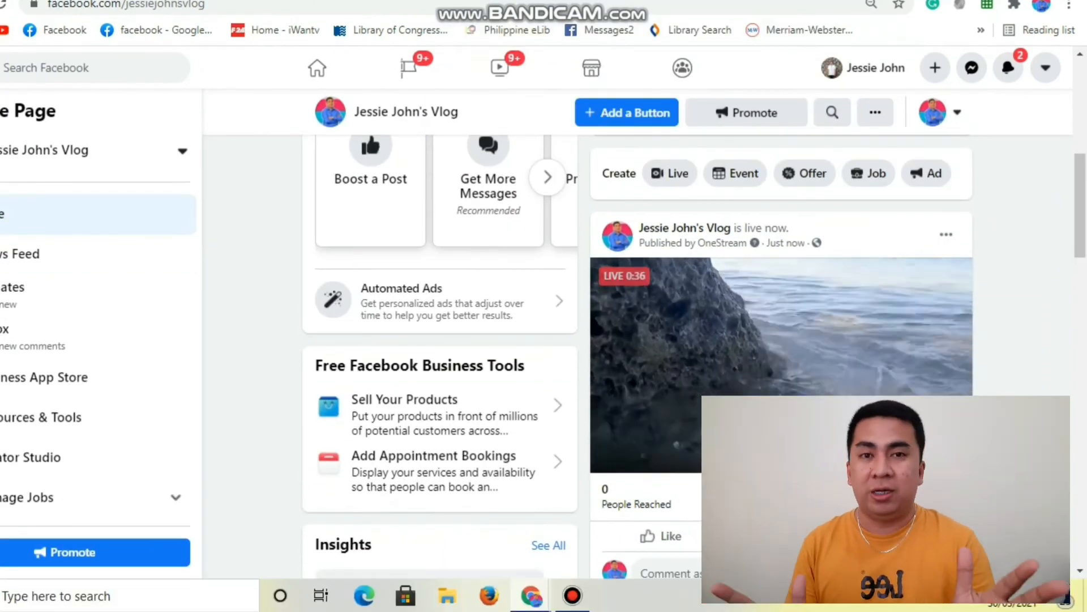
{"action": "left_click", "coordinate": [806, 375]}
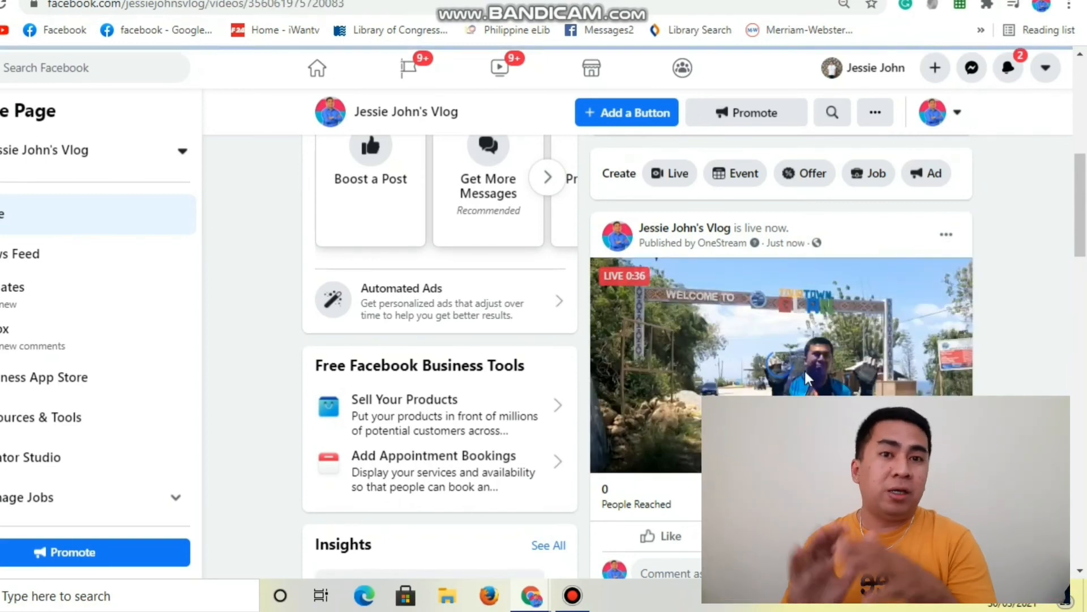